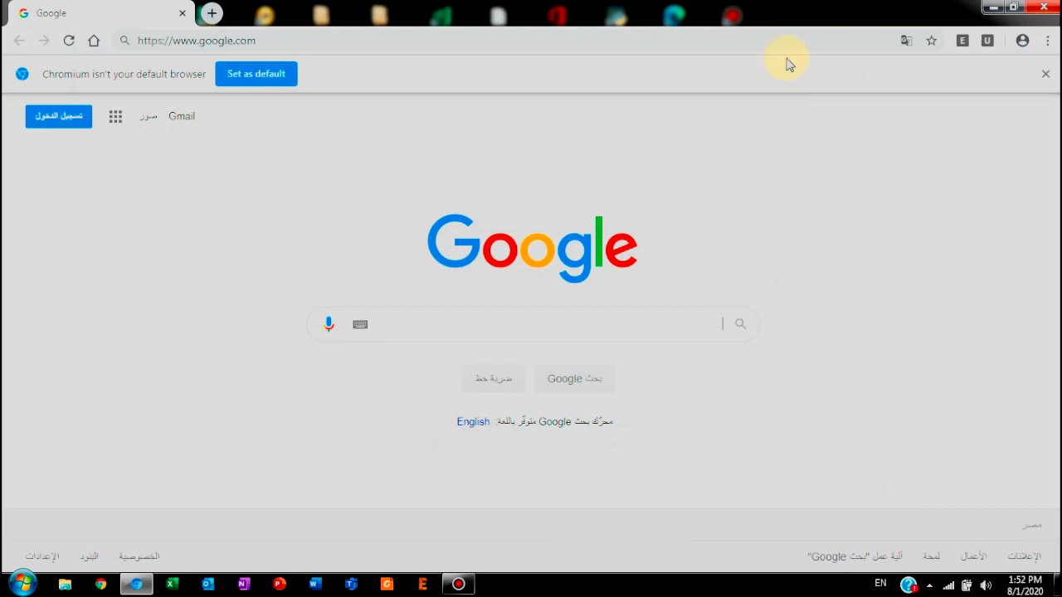
# Step: Open the shared Google Drive link for 'Autodesk EAGLE Premium 8.6.1 (x64) REPACK.rar' and request its download
pyautogui.click(382, 38)
pyautogui.rightClick(386, 38)
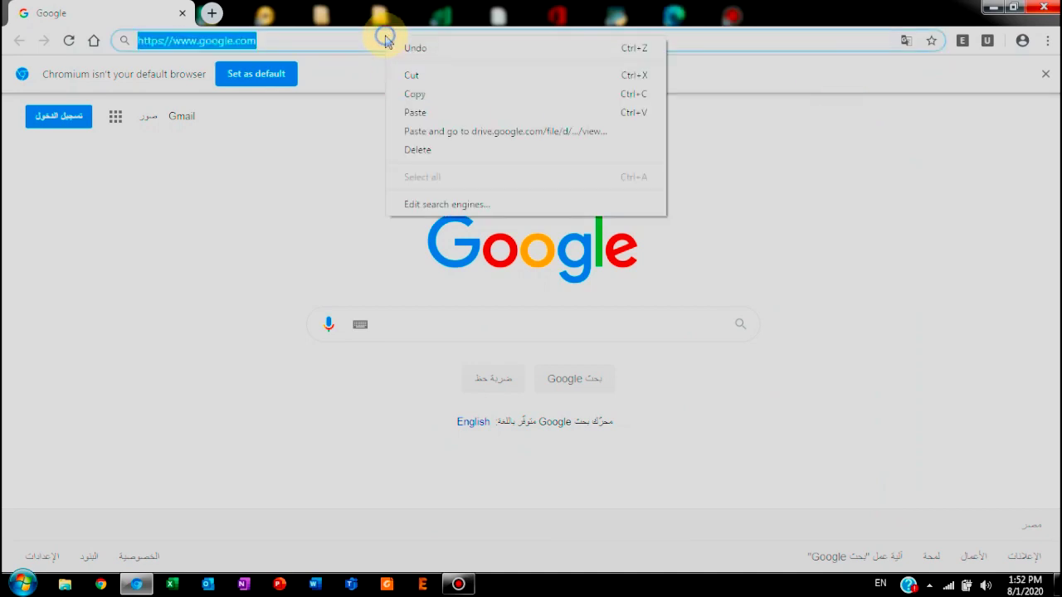
pyautogui.click(439, 117)
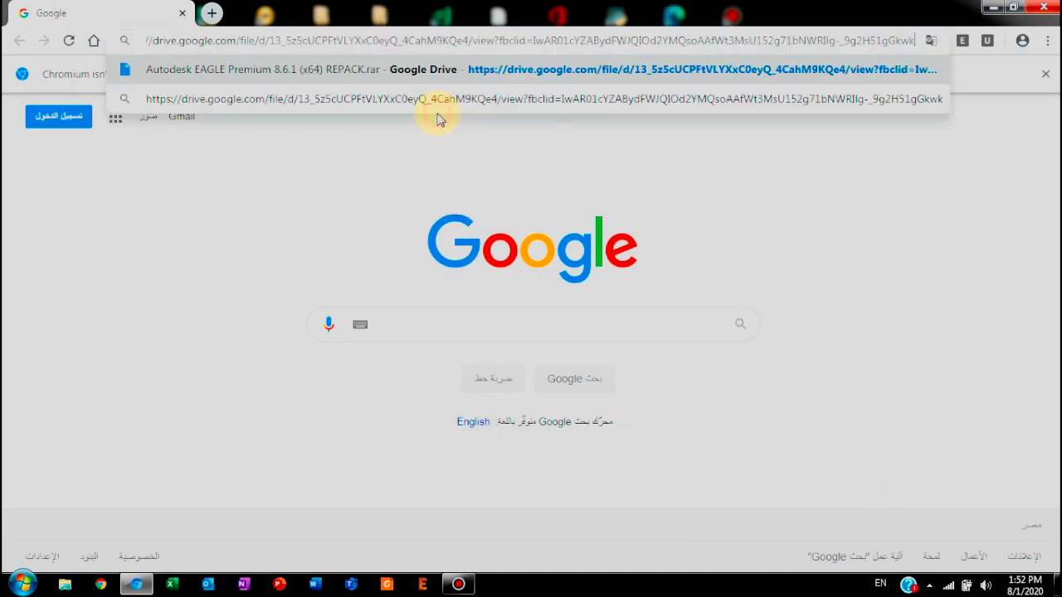
pyautogui.click(429, 73)
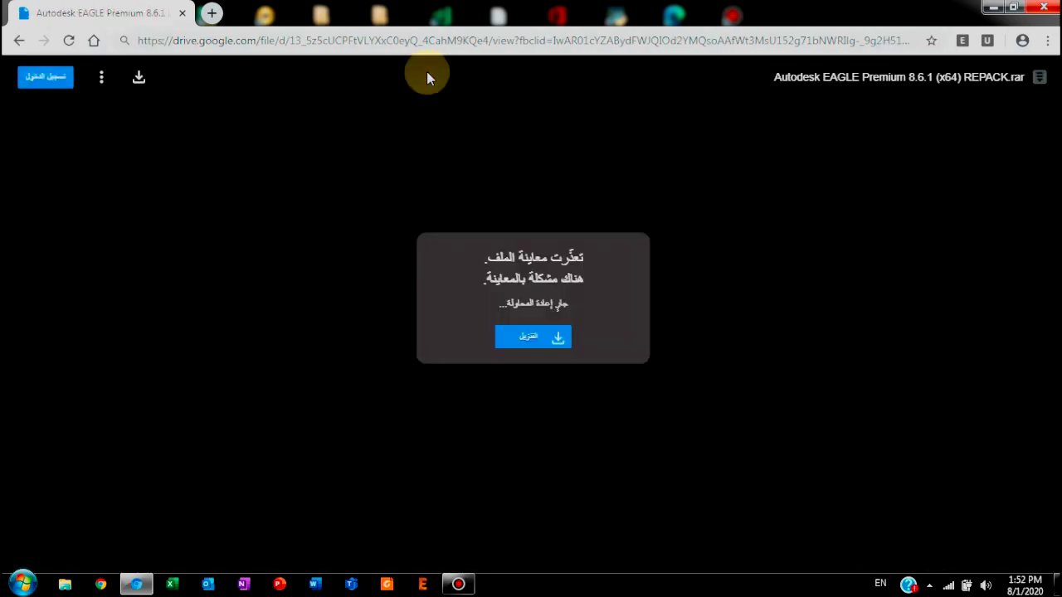
pyautogui.click(526, 334)
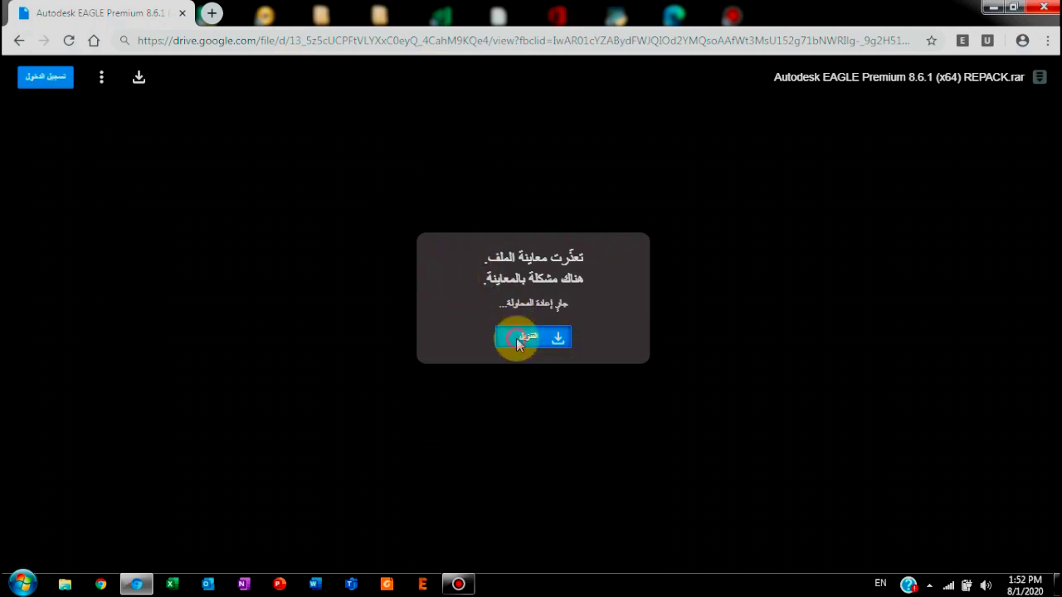
pyautogui.click(516, 338)
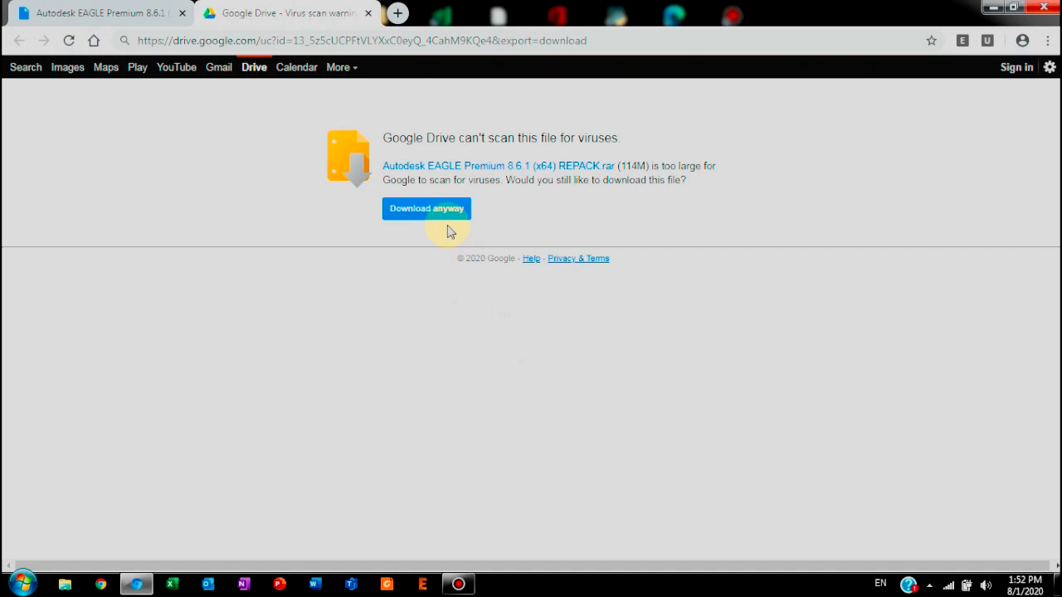
# Step: Download the 114M EAGLE archive despite the virus-scan warning, then minimize the browser after the connection times out
pyautogui.click(426, 209)
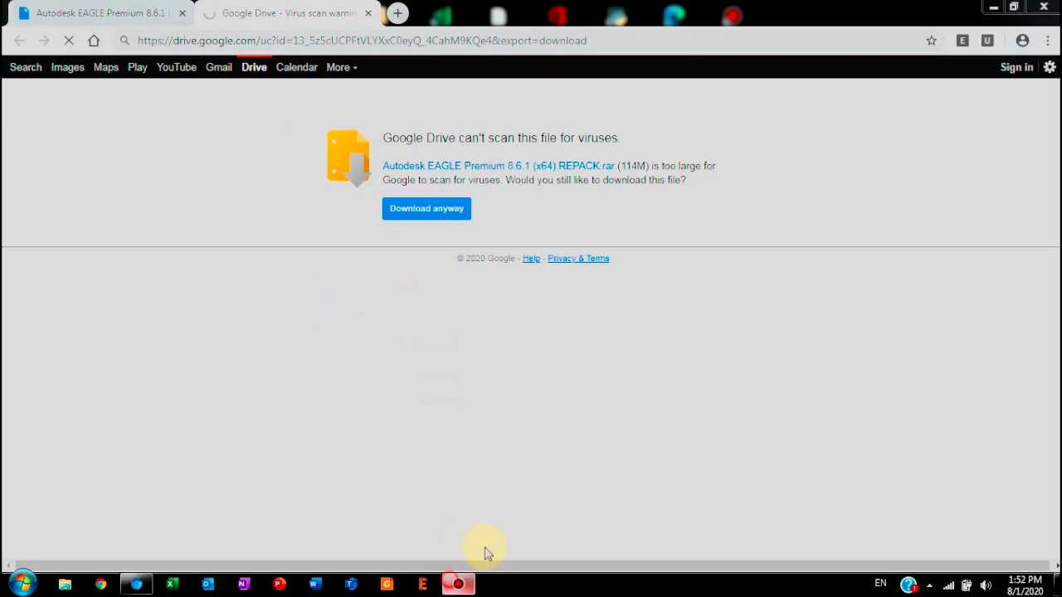
pyautogui.click(458, 583)
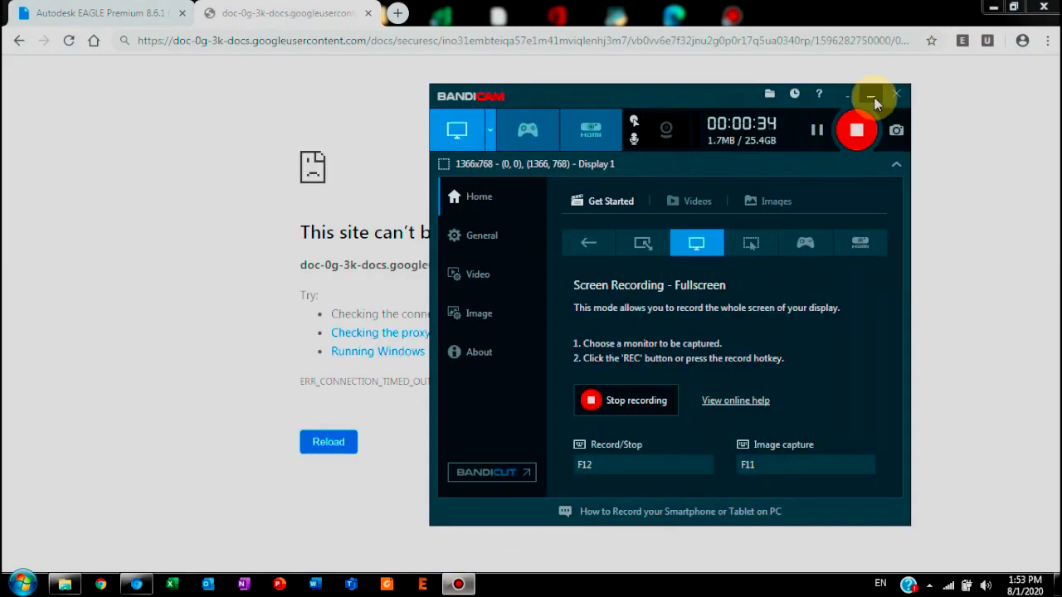
pyautogui.click(869, 97)
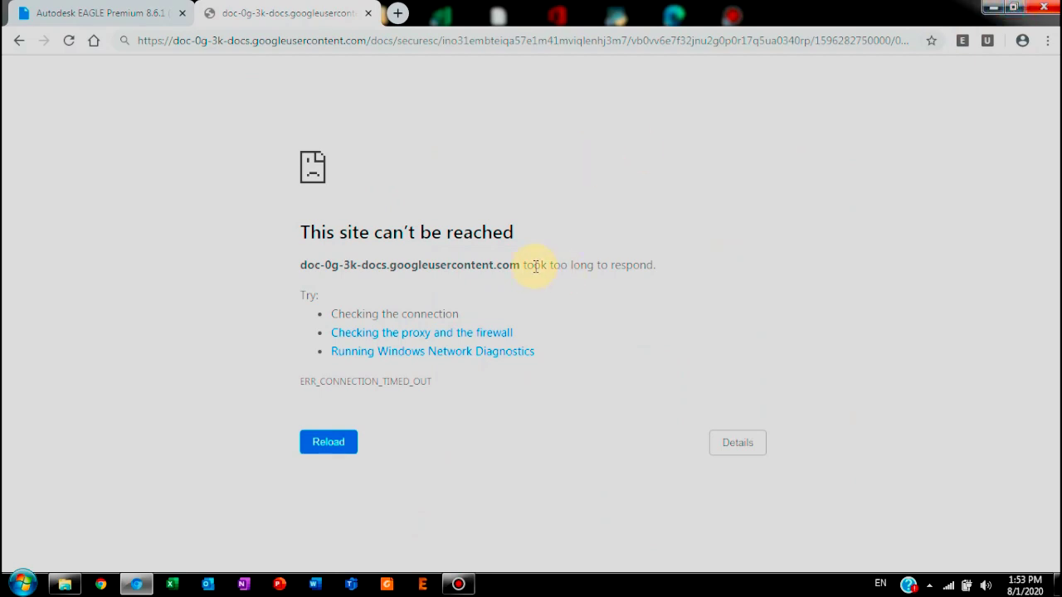
pyautogui.click(994, 7)
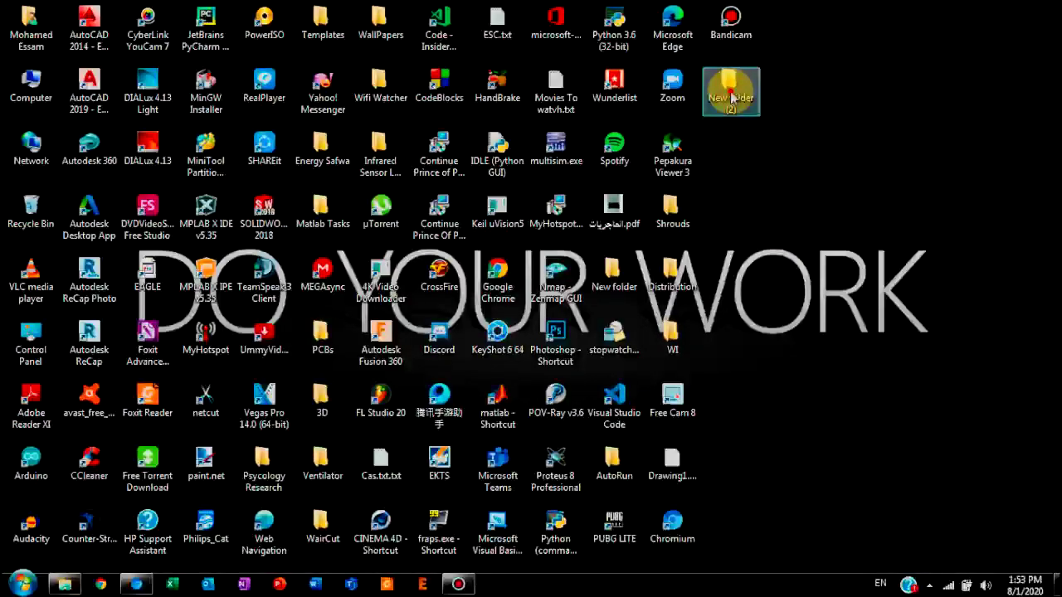
# Step: Open New folder (2) full-screen and extract the EAGLE REPACK.rar archive into it
pyautogui.doubleClick(731, 87)
pyautogui.click(594, 10)
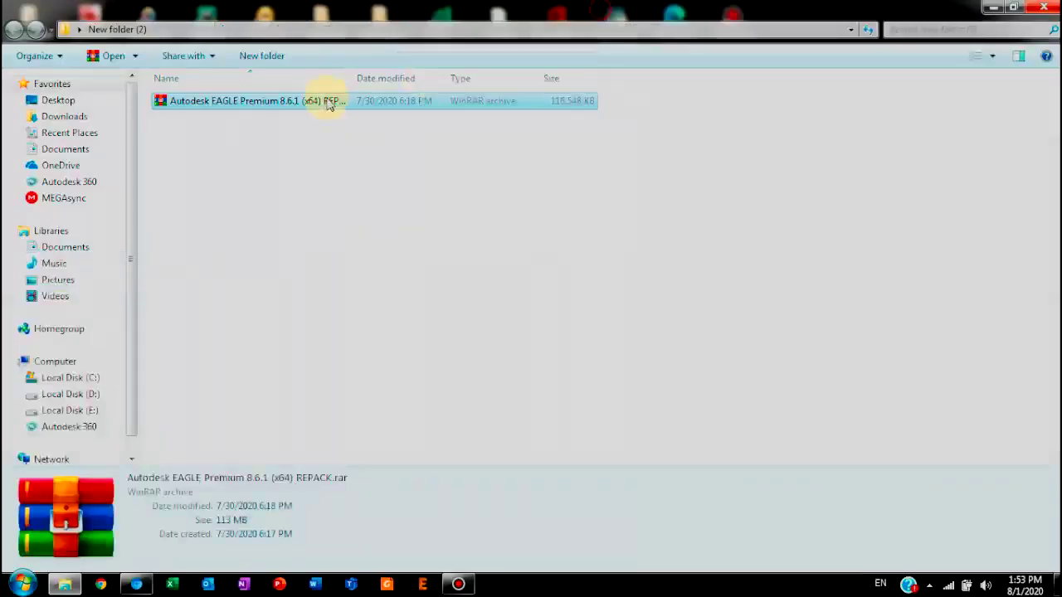
pyautogui.rightClick(323, 101)
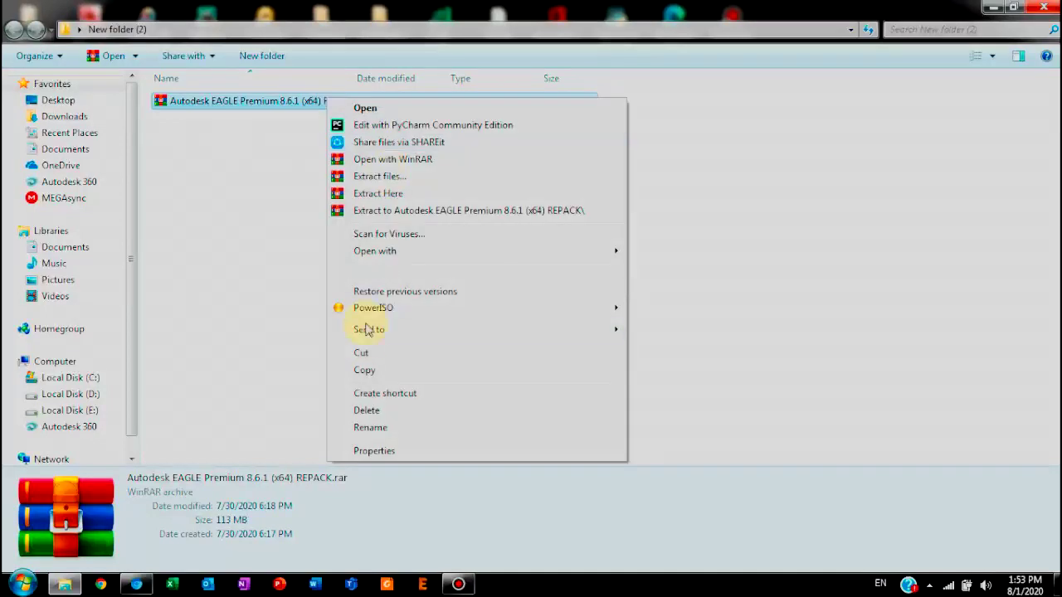
pyautogui.click(372, 195)
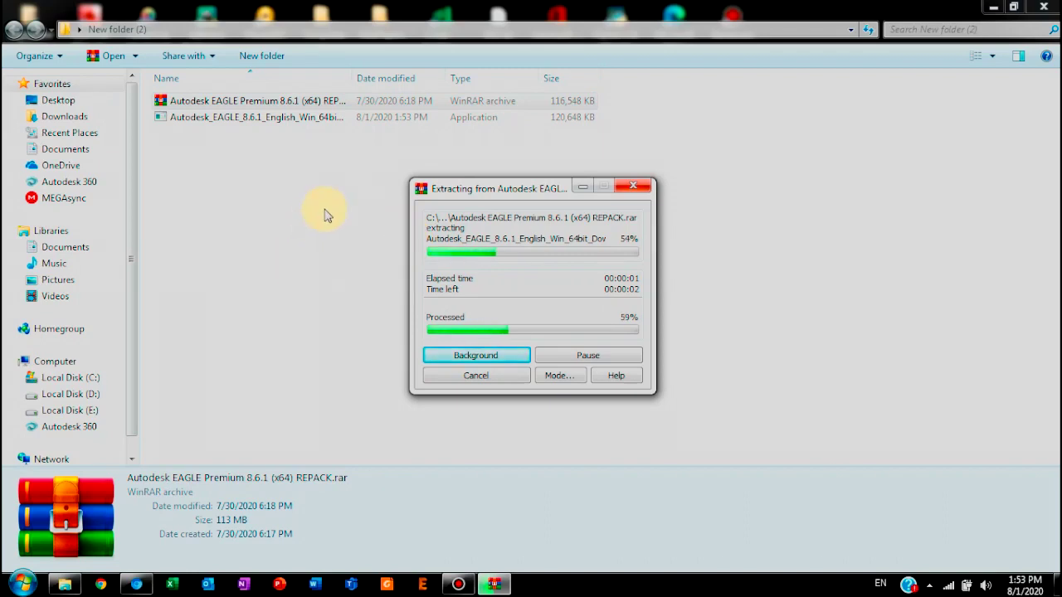
# Step: Launch the extracted EAGLE 8.6.1 installer and accept the license agreement
pyautogui.click(290, 121)
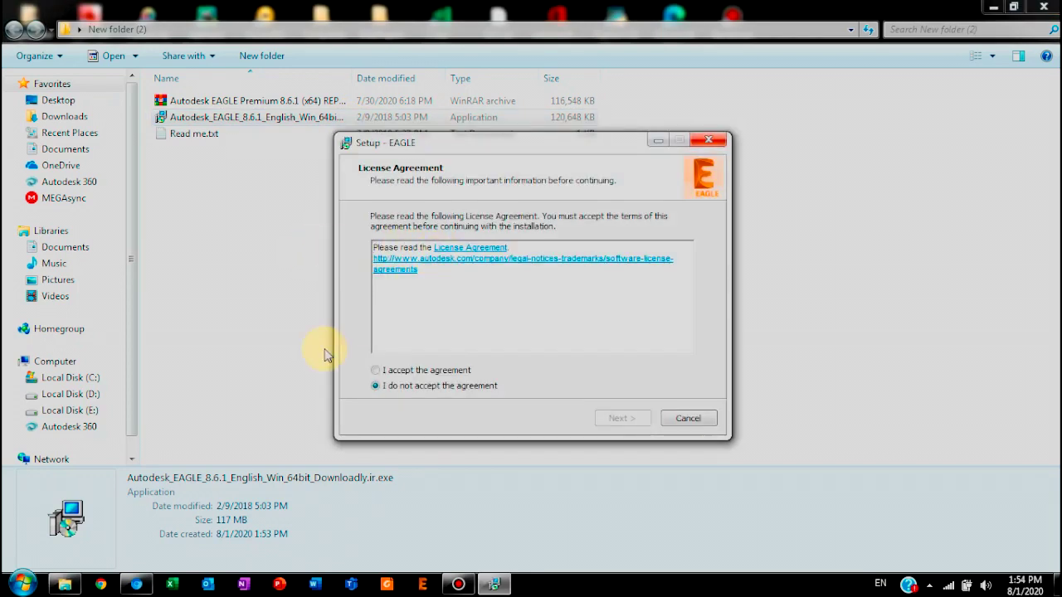
pyautogui.moveTo(383, 142); pyautogui.dragTo(371, 114)
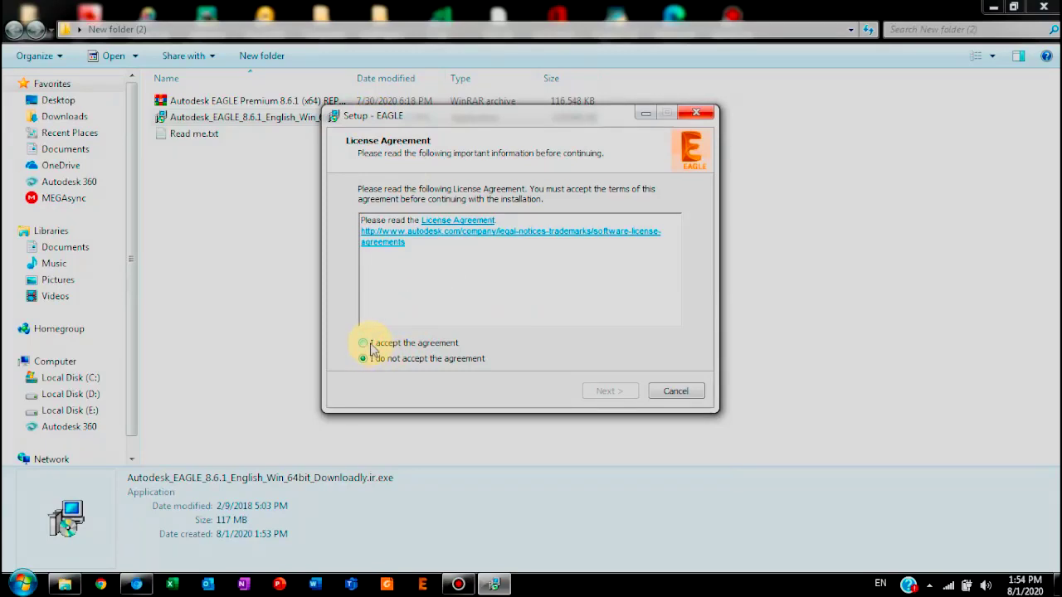
pyautogui.click(365, 343)
pyautogui.click(609, 386)
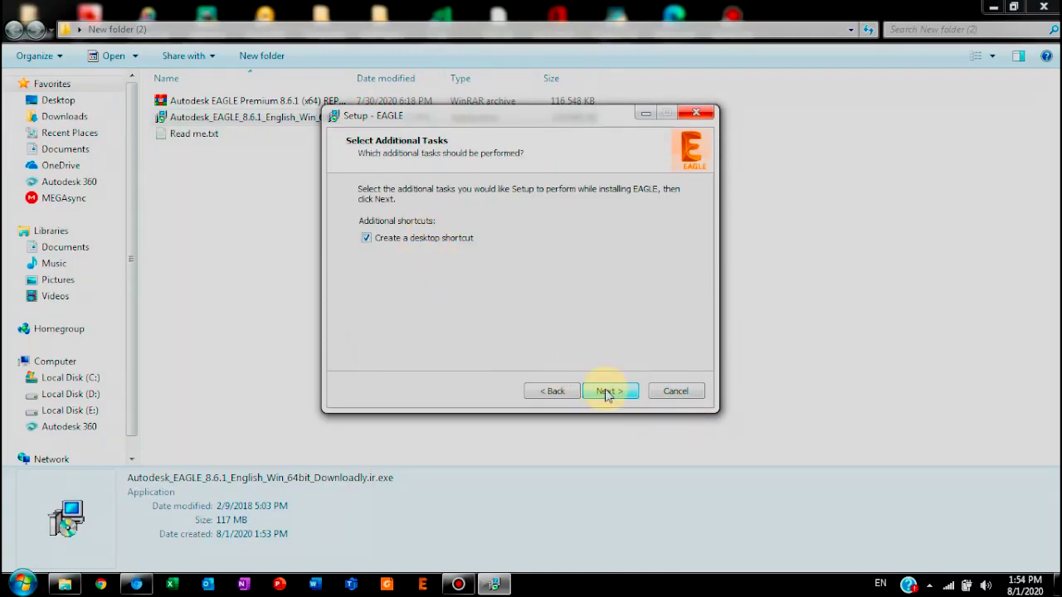
# Step: Install EAGLE with a desktop shortcut into D:\Programs 1 electric\EAGLE 8.6.1 and finish with Launch EAGLE enabled
pyautogui.click(606, 394)
pyautogui.click(607, 392)
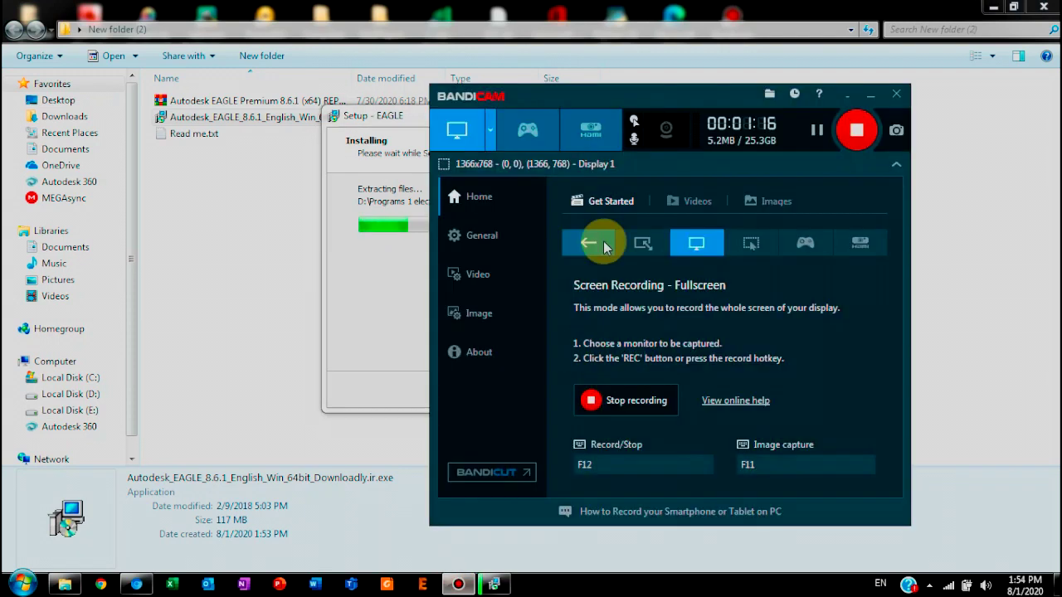
pyautogui.click(458, 584)
pyautogui.click(871, 100)
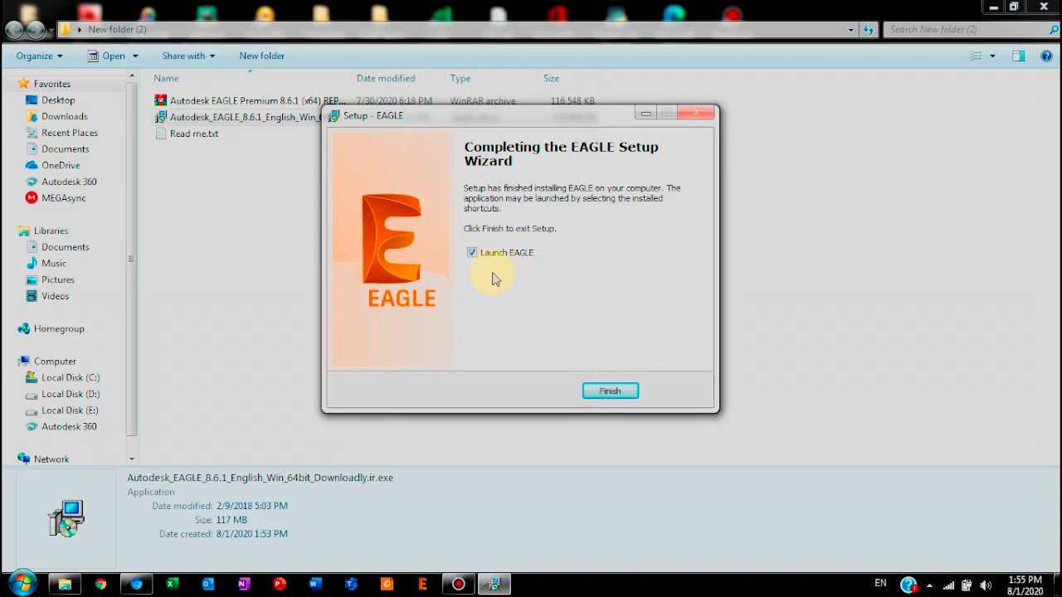
pyautogui.click(619, 391)
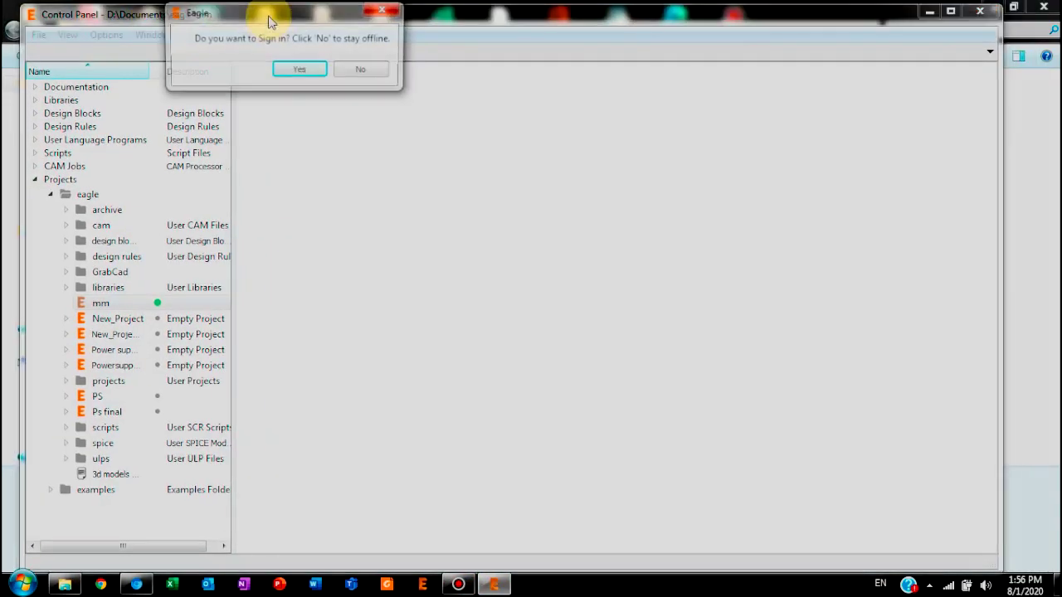
# Step: Dismiss the EAGLE sign-in prompt without signing in
pyautogui.moveTo(245, 17); pyautogui.dragTo(442, 149)
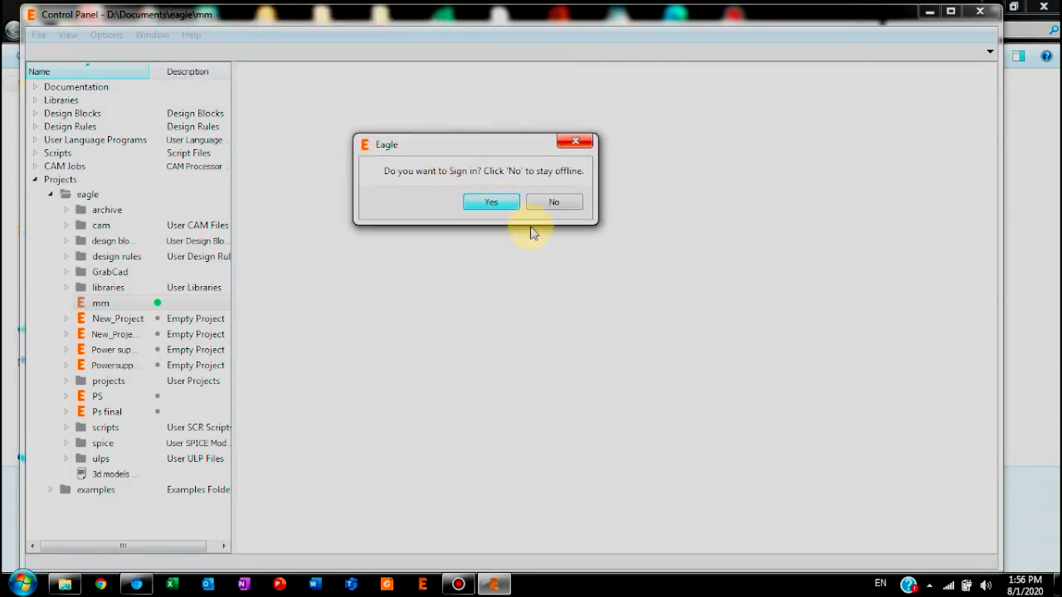
pyautogui.click(524, 146)
pyautogui.moveTo(525, 146); pyautogui.dragTo(510, 139)
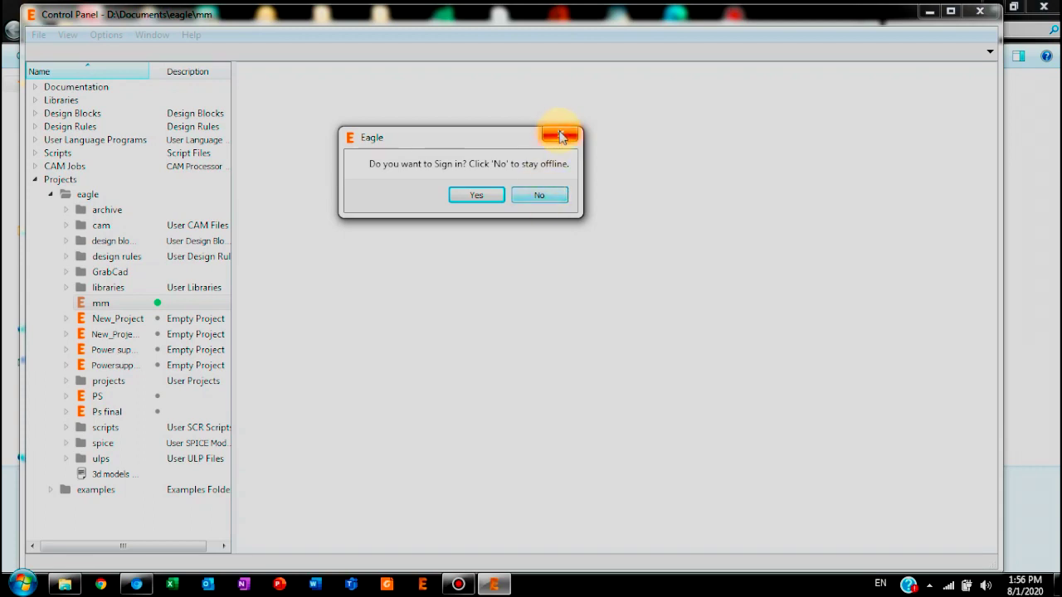
pyautogui.click(561, 136)
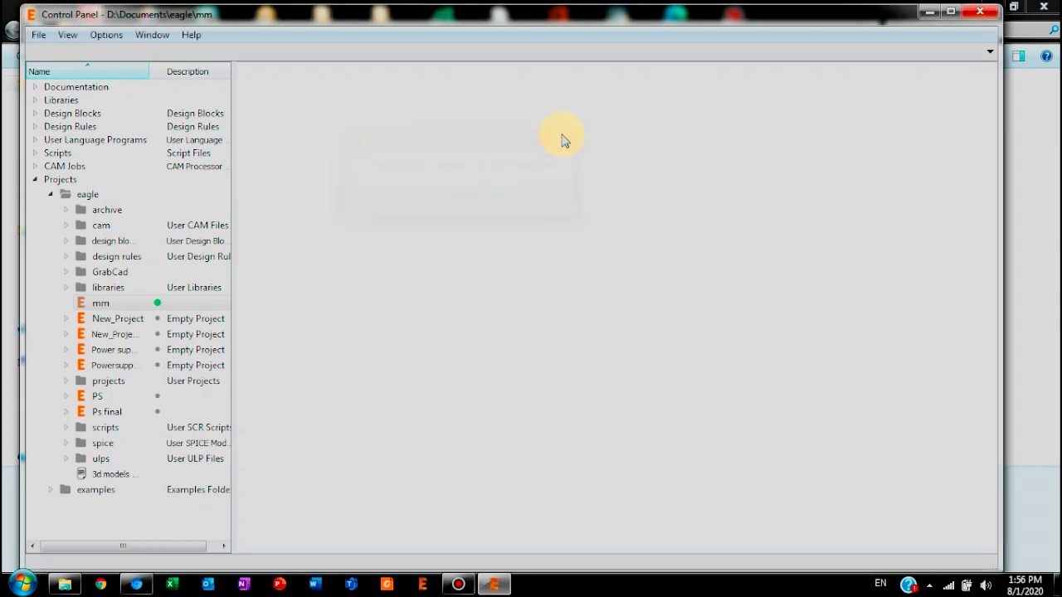
# Step: Collapse the eagle and Projects nodes in the Control Panel, then return to the browser
pyautogui.moveTo(365, 14); pyautogui.dragTo(404, 17)
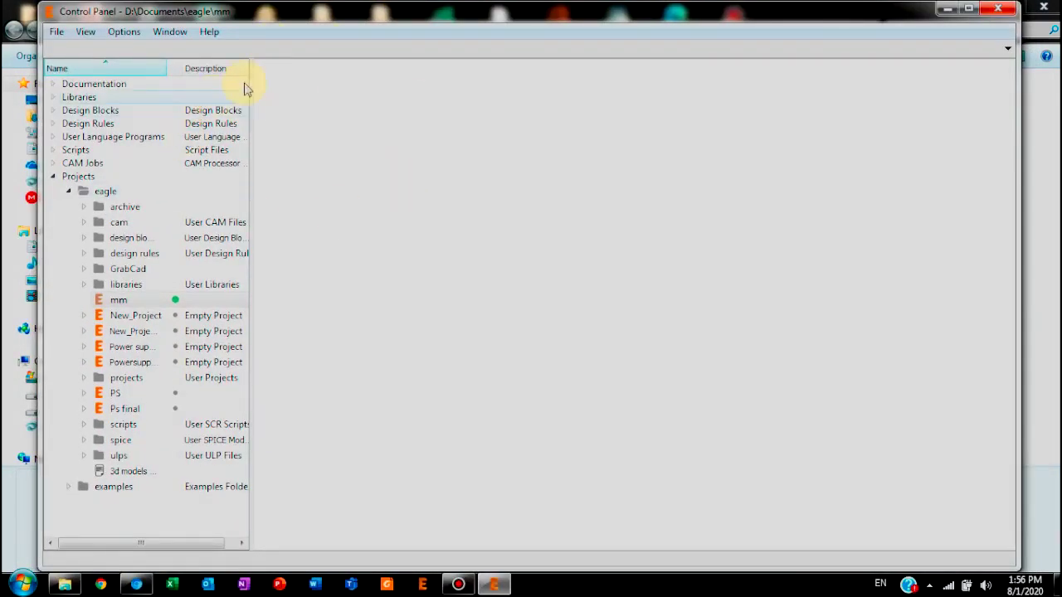
pyautogui.moveTo(229, 15); pyautogui.dragTo(231, 23)
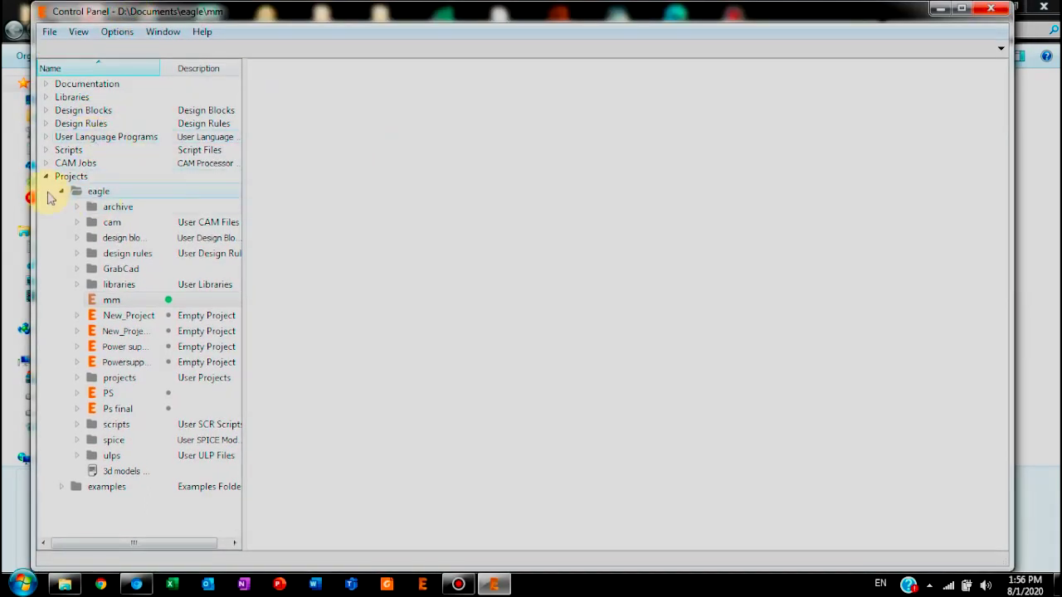
pyautogui.click(63, 192)
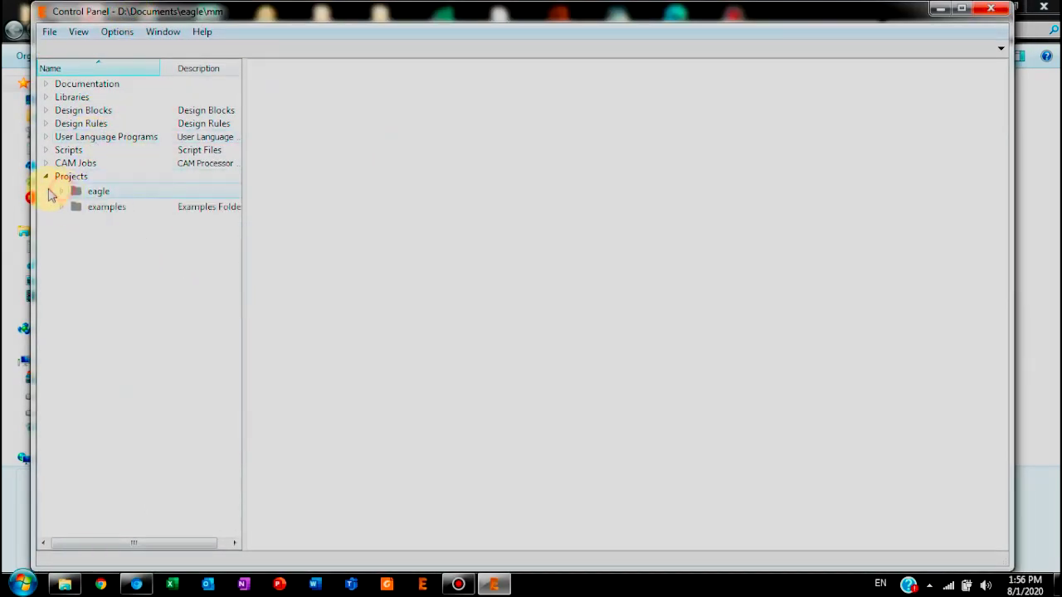
pyautogui.click(46, 178)
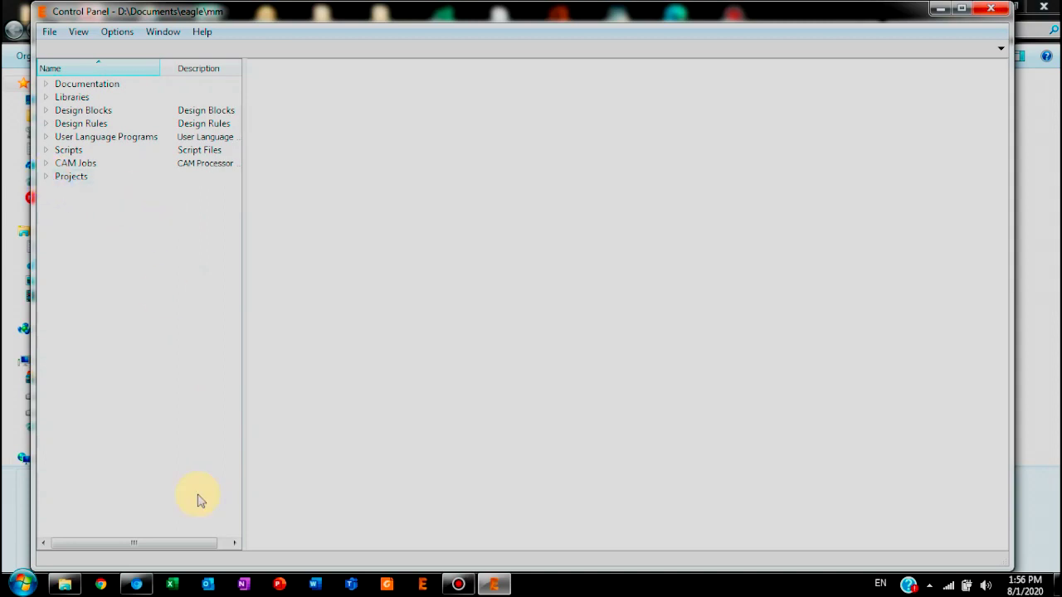
pyautogui.click(136, 584)
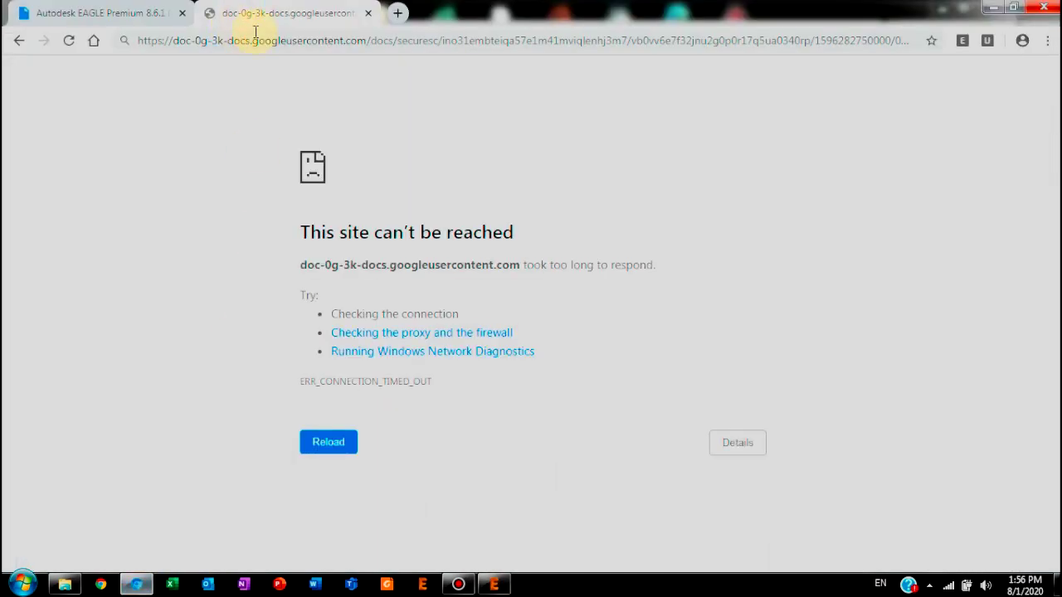
# Step: Search Google in a new tab for 'EagleCad 9.6 free', revising the version from 7.7 and 8.6
pyautogui.click(400, 11)
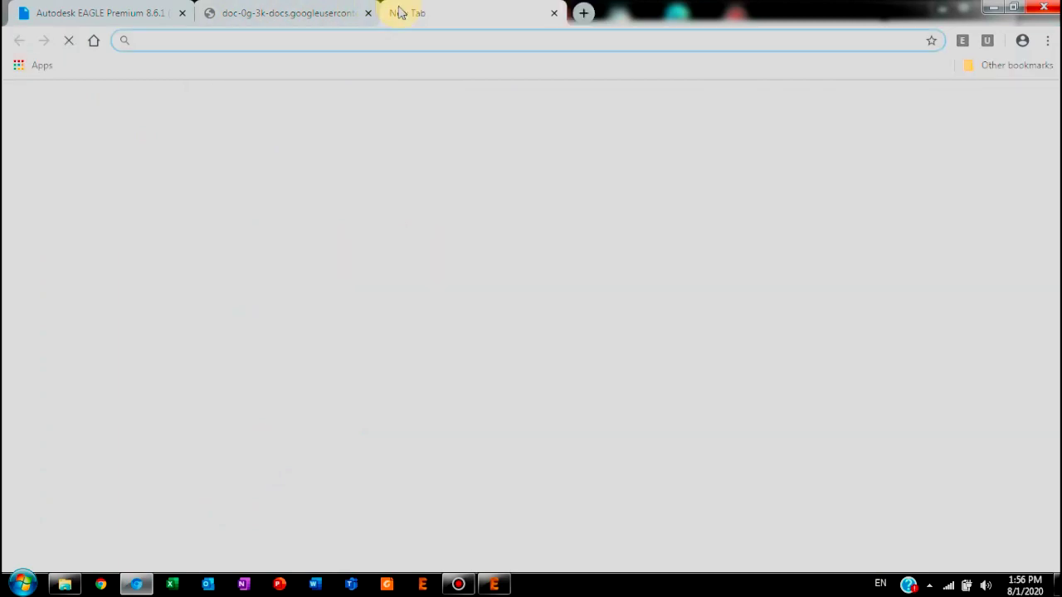
pyautogui.write('EagleCad')
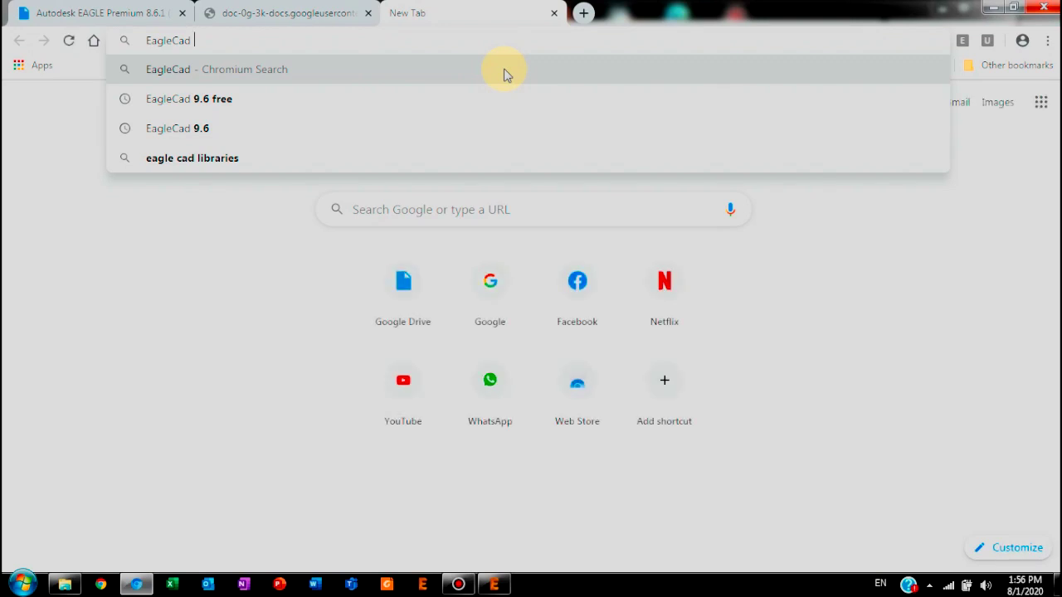
pyautogui.write(' 7.7')
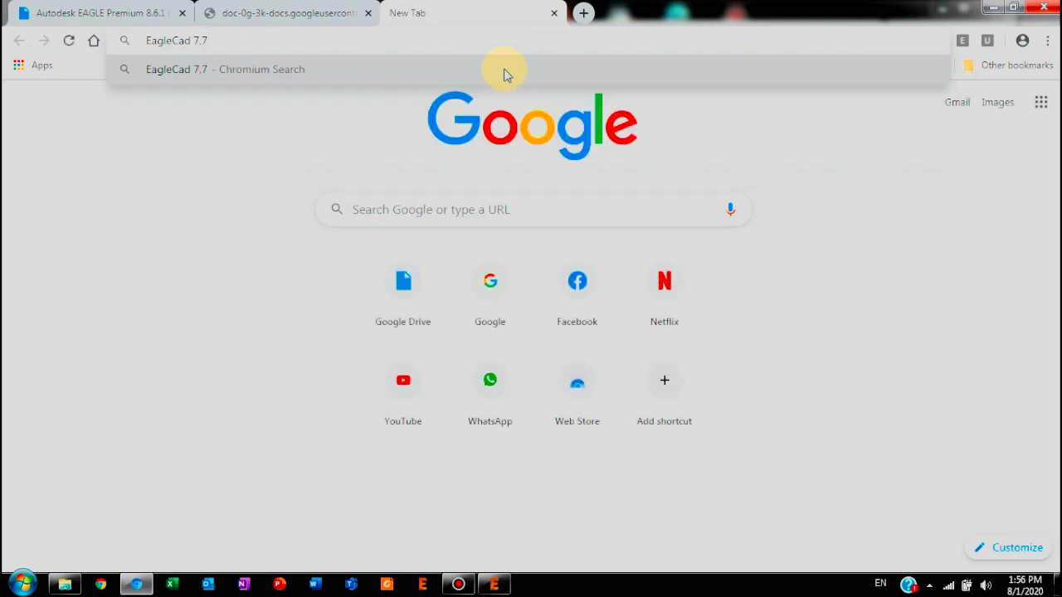
pyautogui.press('BackSpace')
pyautogui.press('BackSpace')
pyautogui.press('BackSpace')
pyautogui.write('8.6')
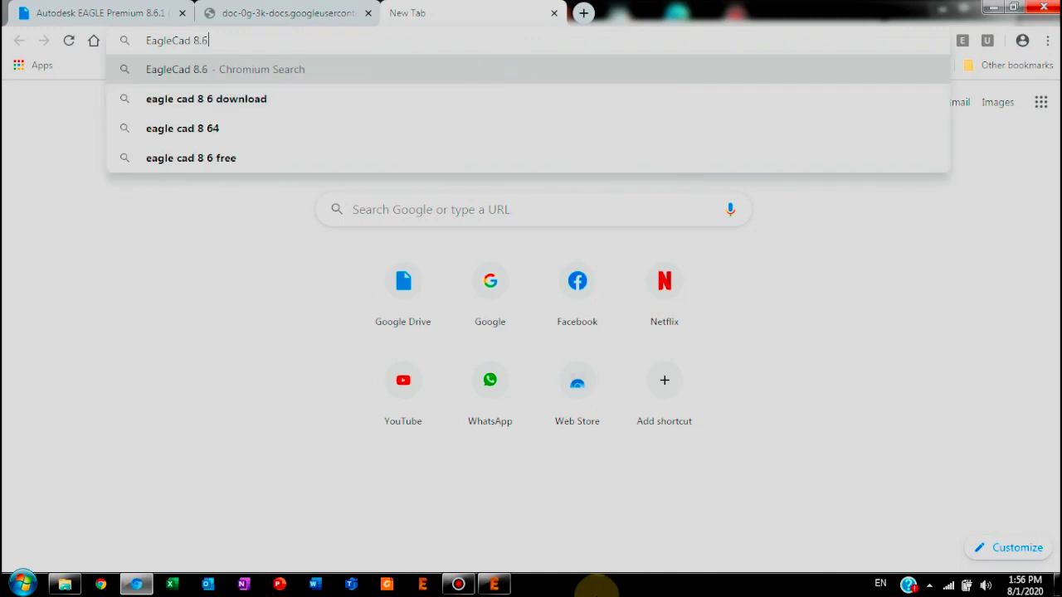
pyautogui.click(495, 585)
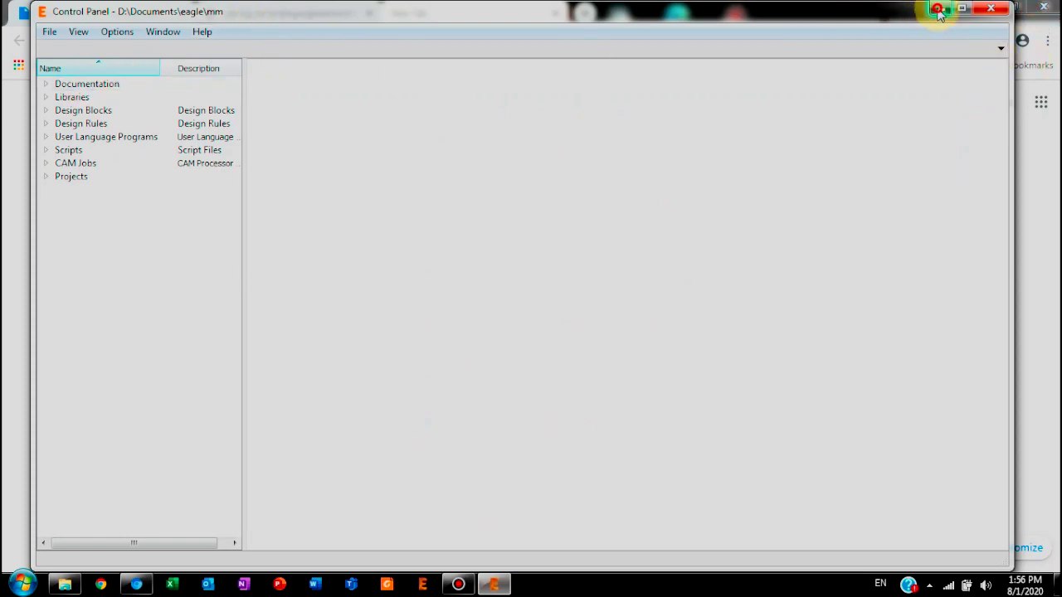
pyautogui.click(938, 8)
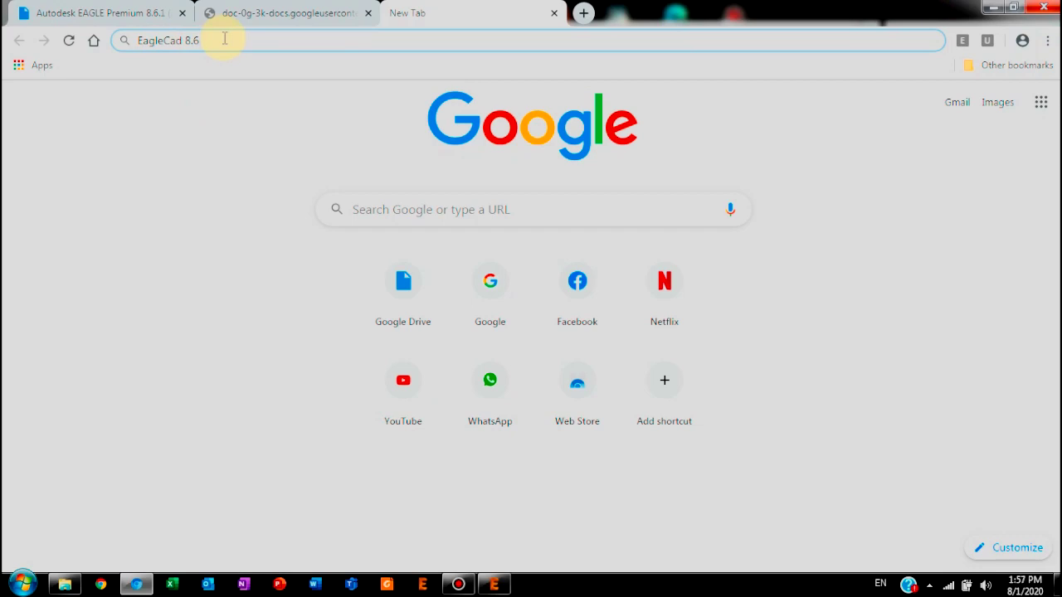
pyautogui.press('BackSpace')
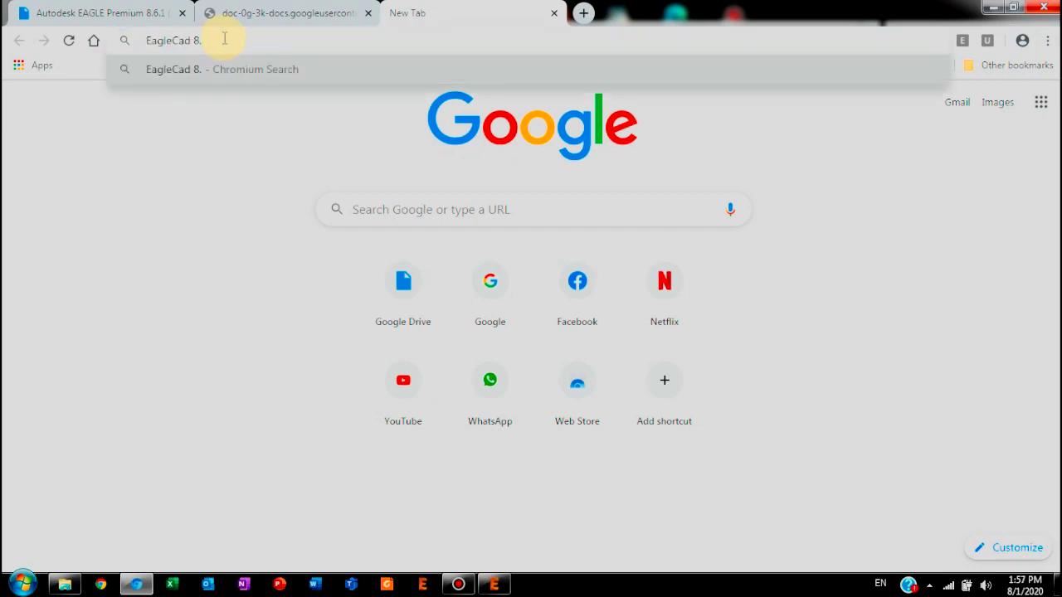
pyautogui.press('BackSpace')
pyautogui.press('BackSpace')
pyautogui.write('9.6')
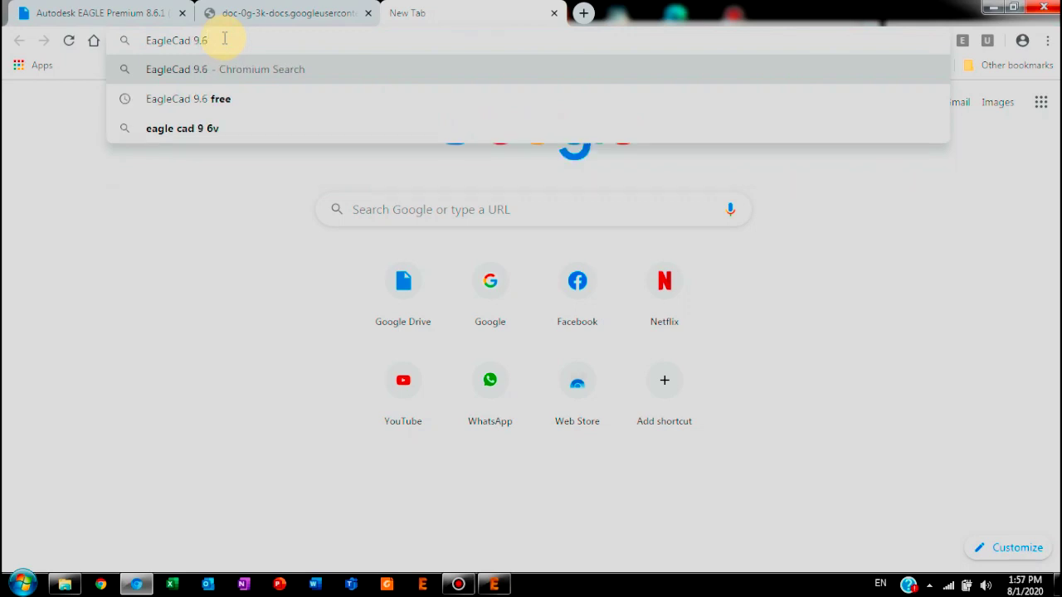
pyautogui.write(' free')
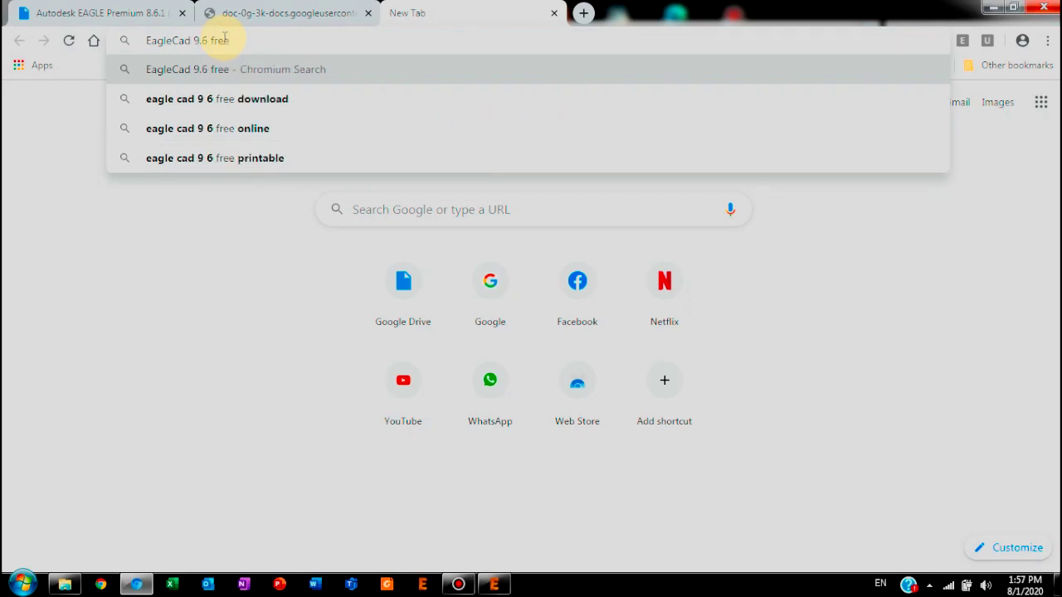
pyautogui.click(232, 77)
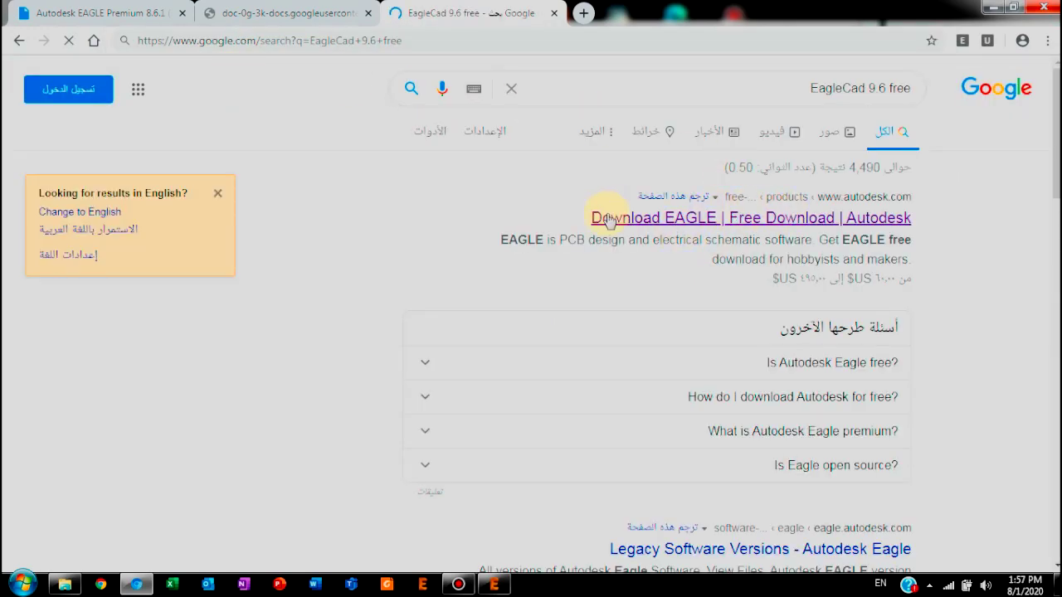
# Step: Open Autodesk's EAGLE free download page and highlight the free version's limits, including the 80cm2 board area
pyautogui.click(776, 219)
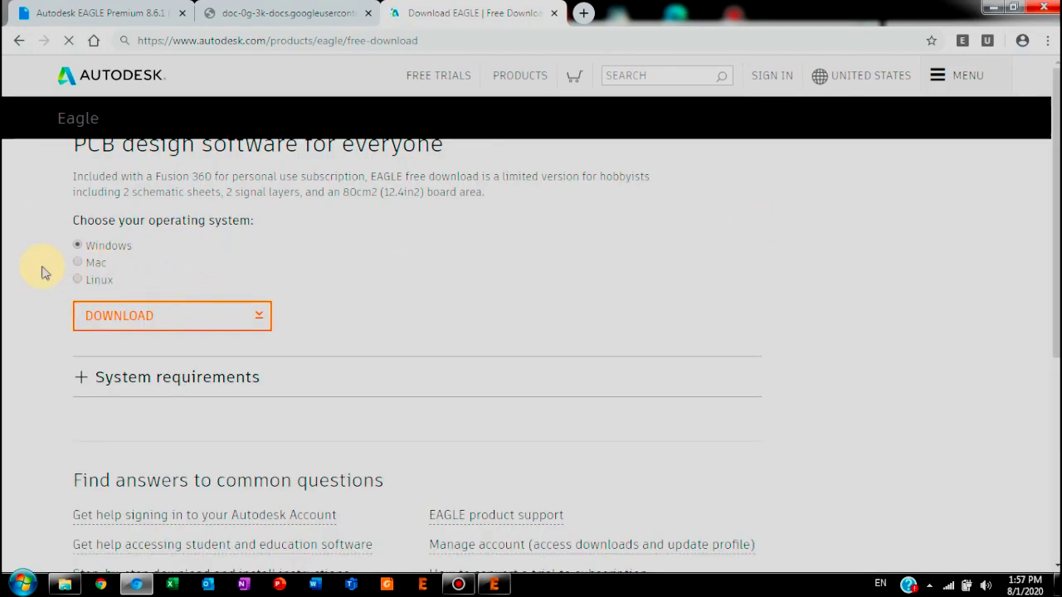
pyautogui.moveTo(358, 192); pyautogui.dragTo(495, 198)
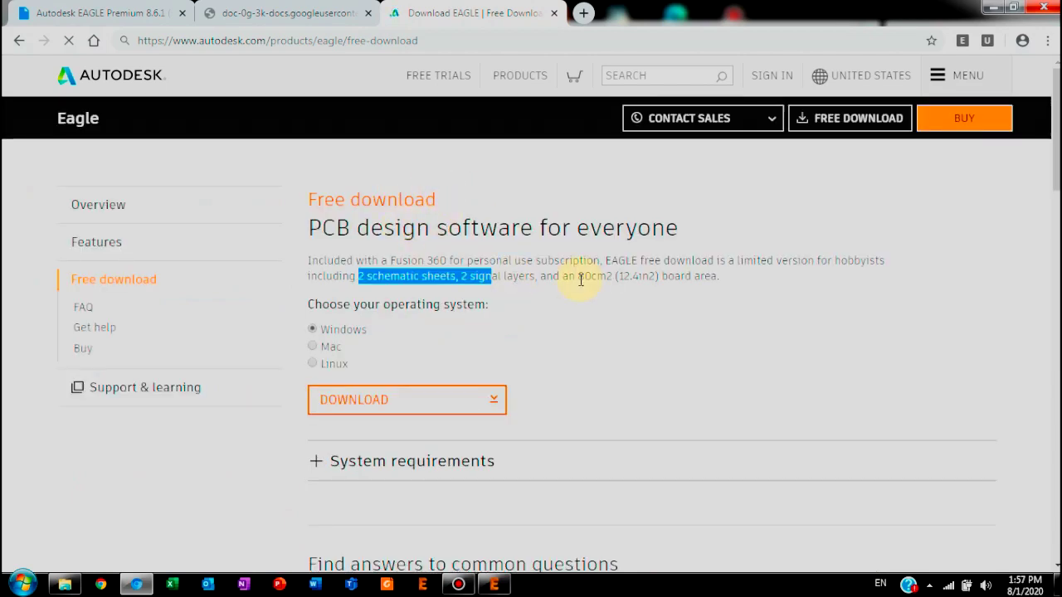
pyautogui.doubleClick(594, 277)
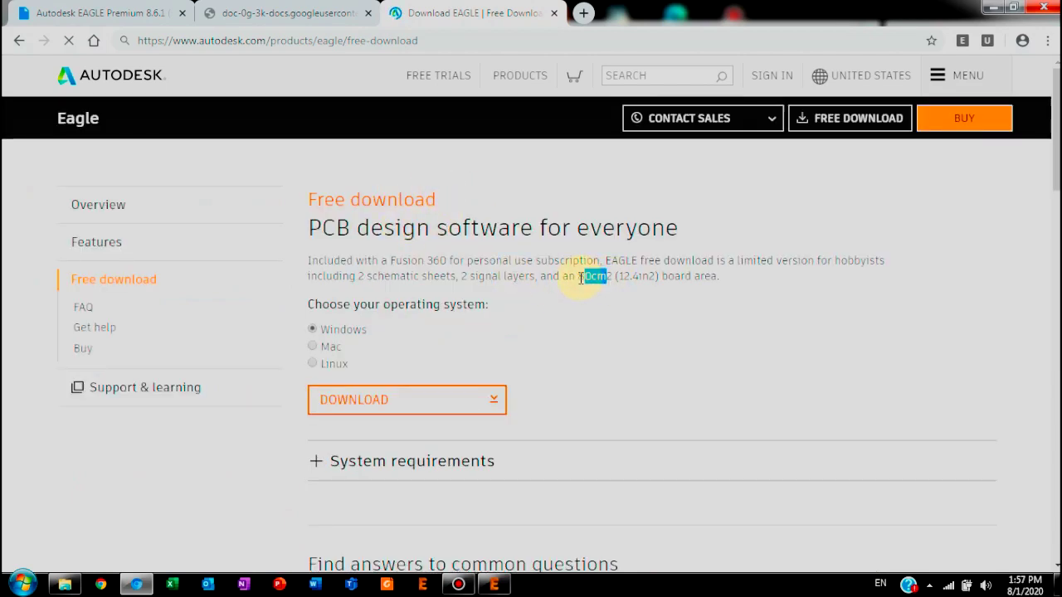
pyautogui.moveTo(617, 279); pyautogui.dragTo(615, 280)
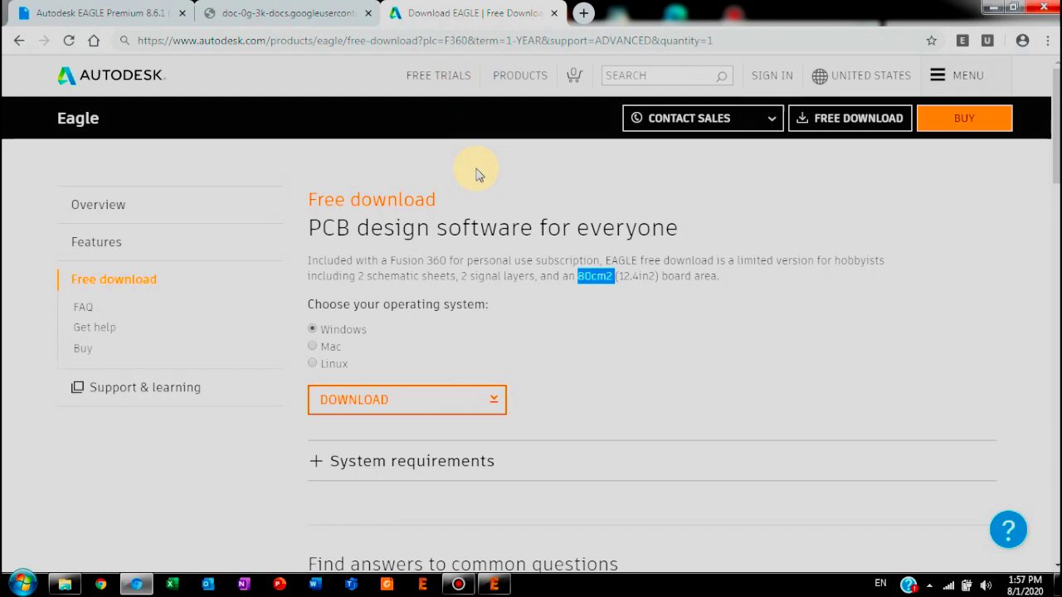
# Step: Start the EAGLE Windows installer download, keep it past the safety warning, then cancel it
pyautogui.click(494, 585)
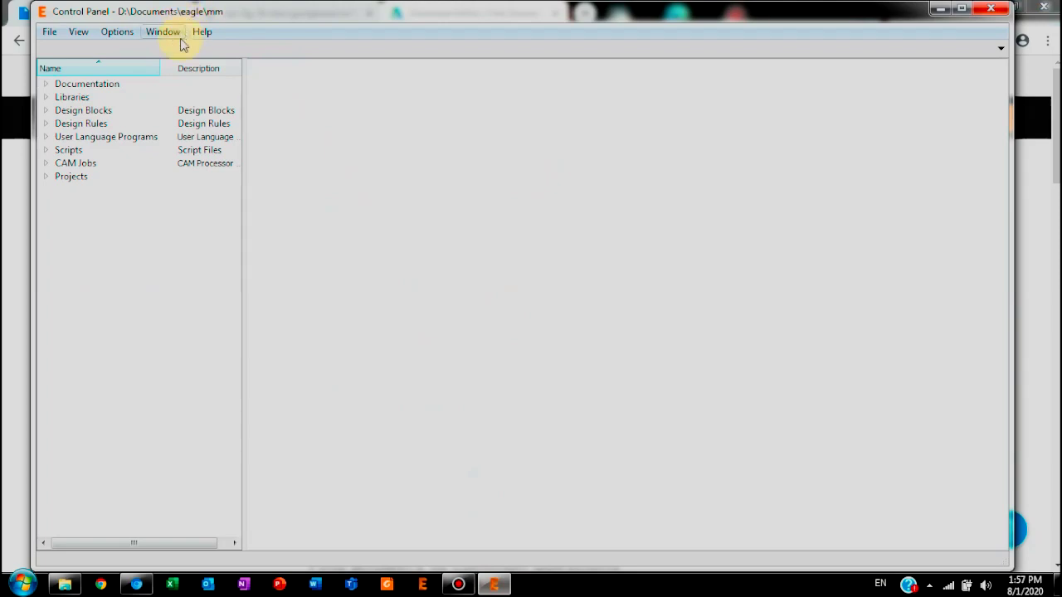
pyautogui.click(941, 9)
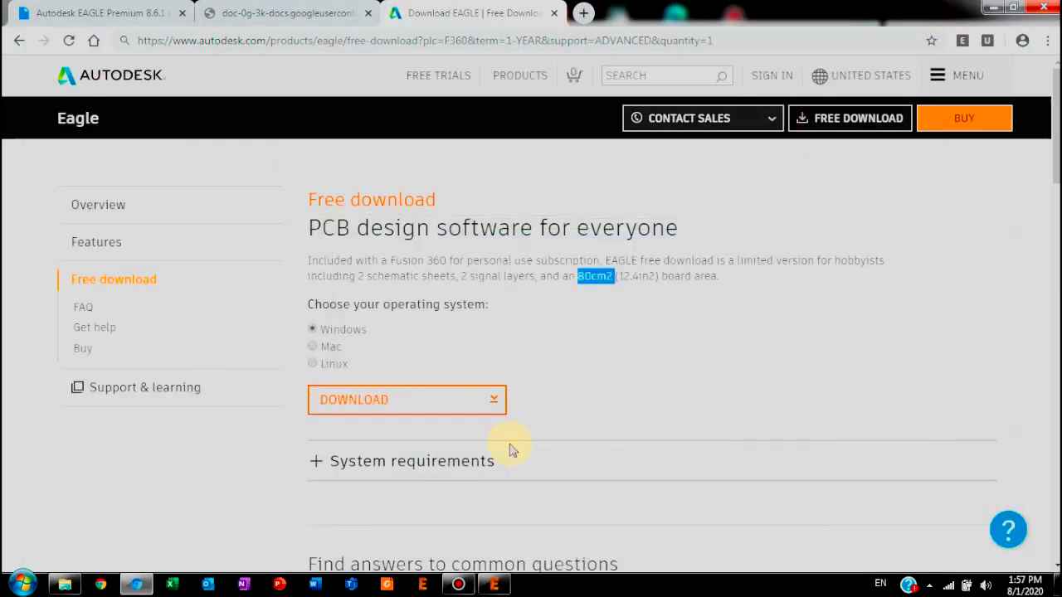
pyautogui.click(405, 418)
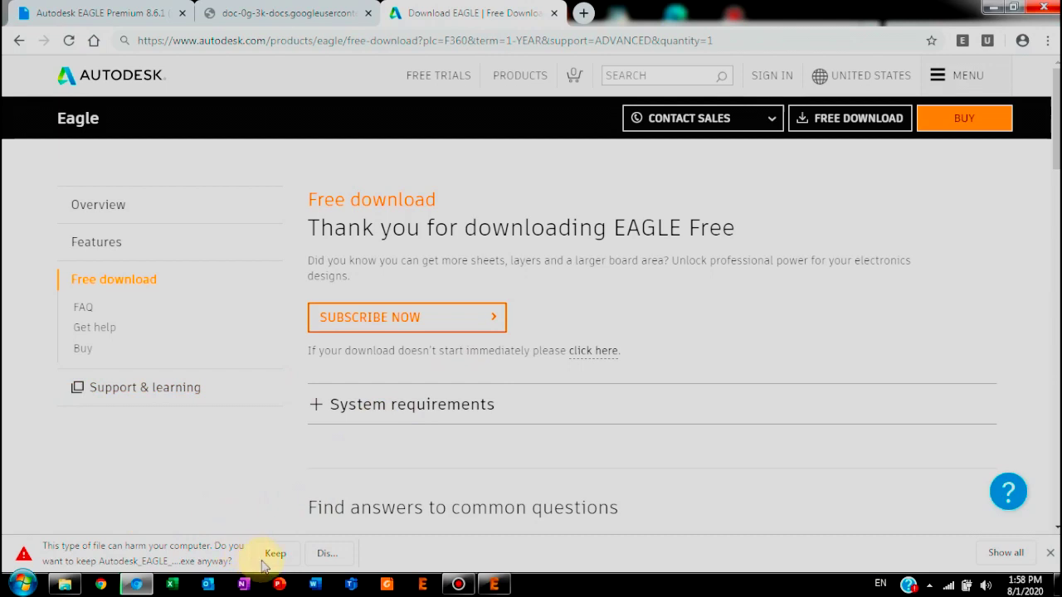
pyautogui.click(276, 557)
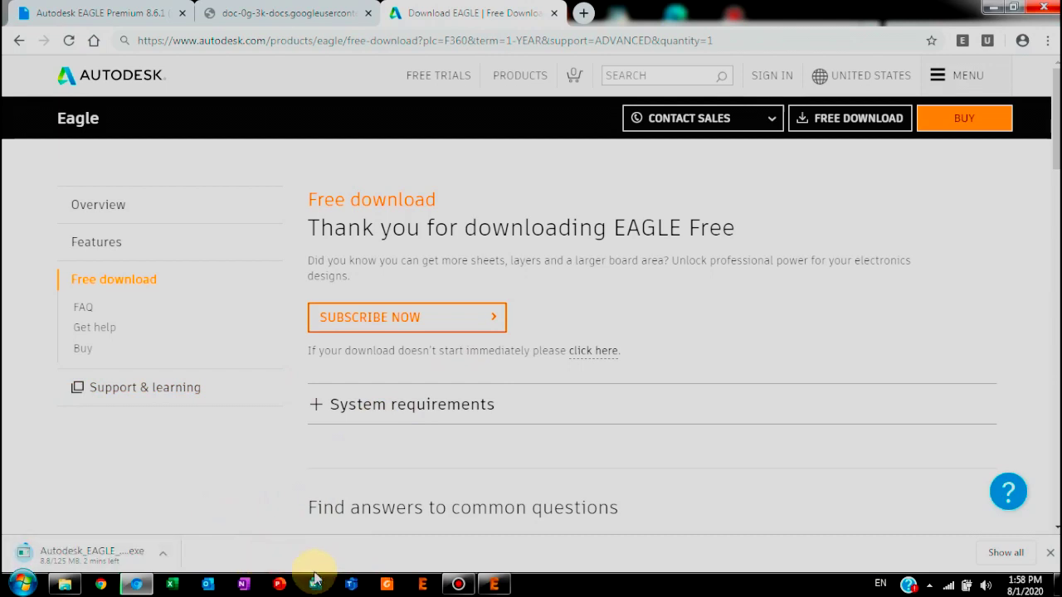
pyautogui.click(163, 552)
pyautogui.click(188, 529)
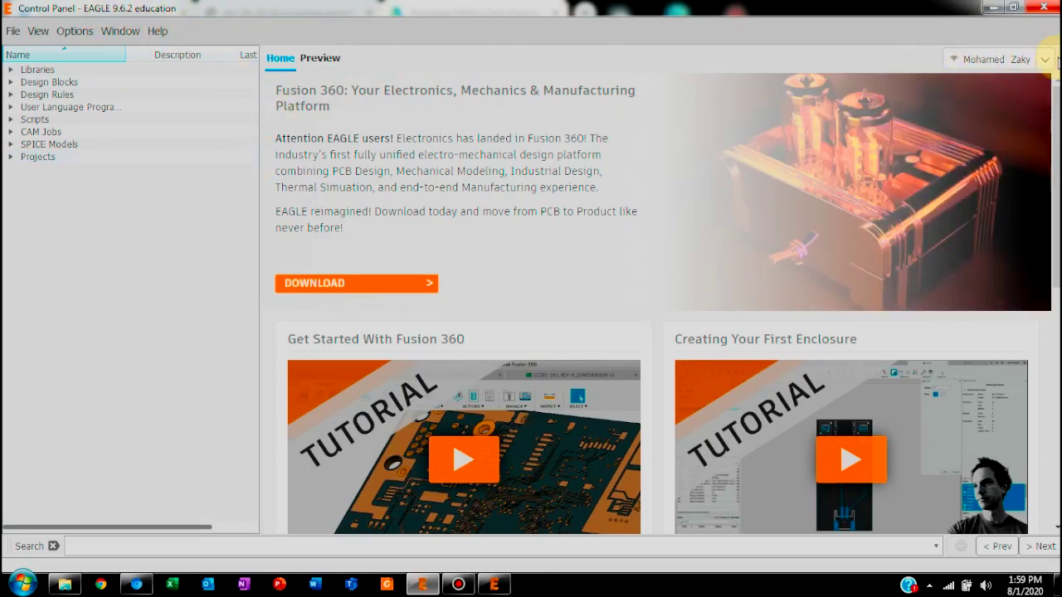
# Step: Sign out of the Autodesk account from the user-name menu, confirming the fall back to the Free licence
pyautogui.click(1046, 60)
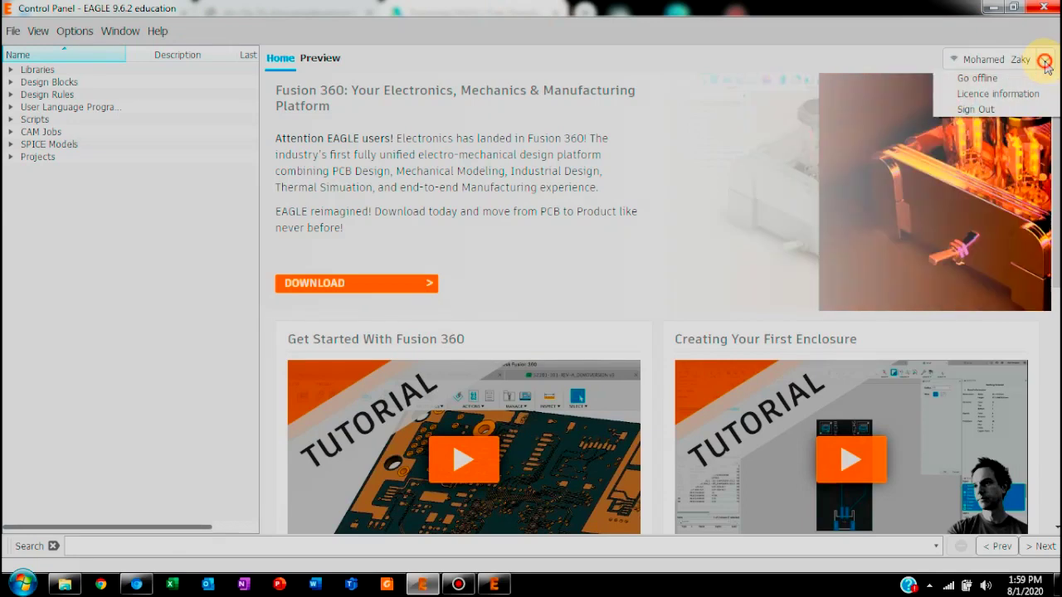
pyautogui.click(977, 110)
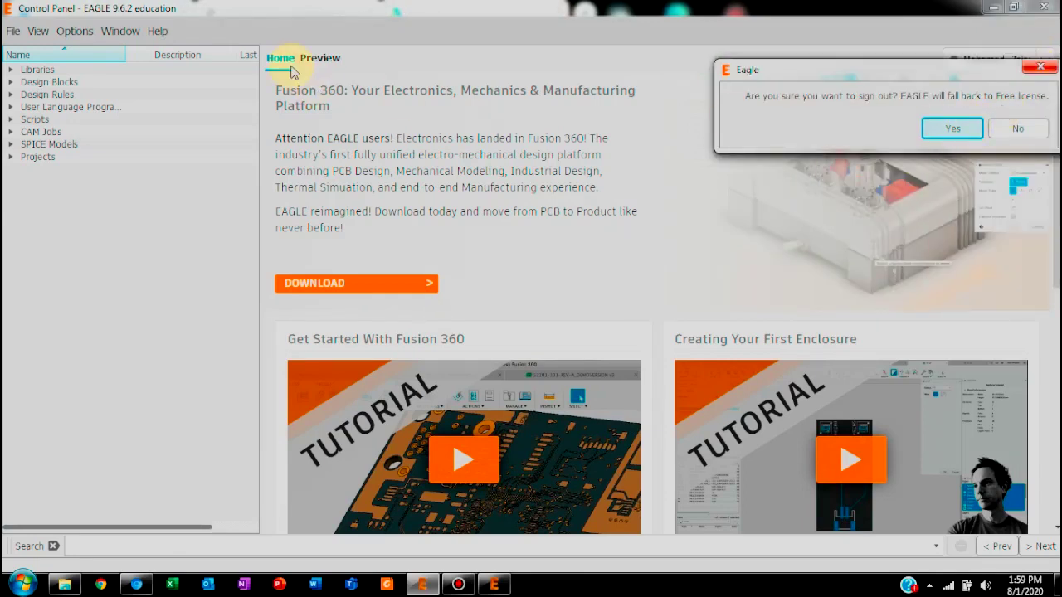
pyautogui.click(946, 131)
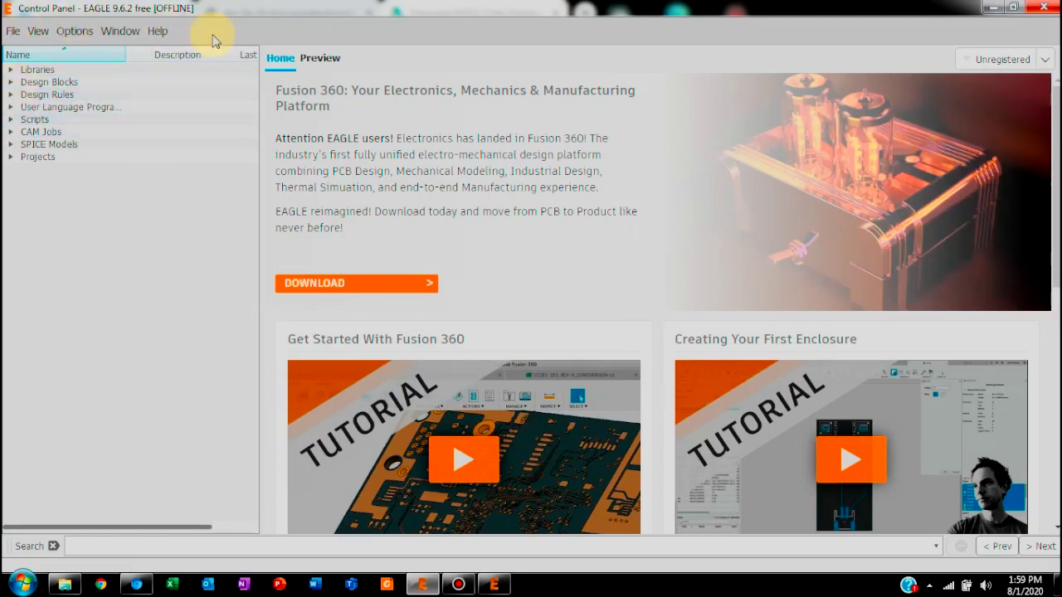
pyautogui.doubleClick(917, 21)
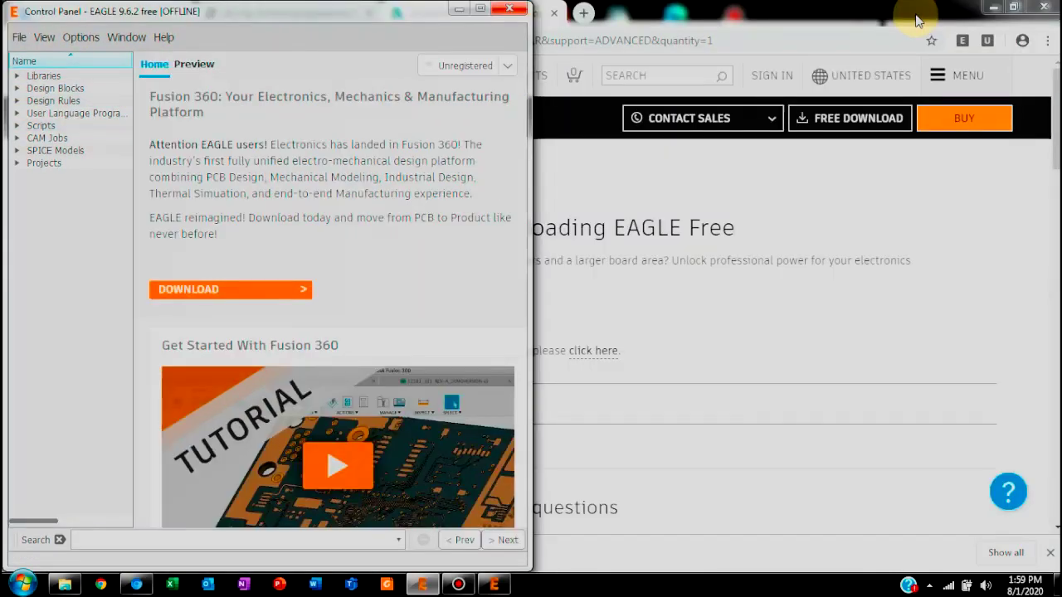
pyautogui.click(495, 571)
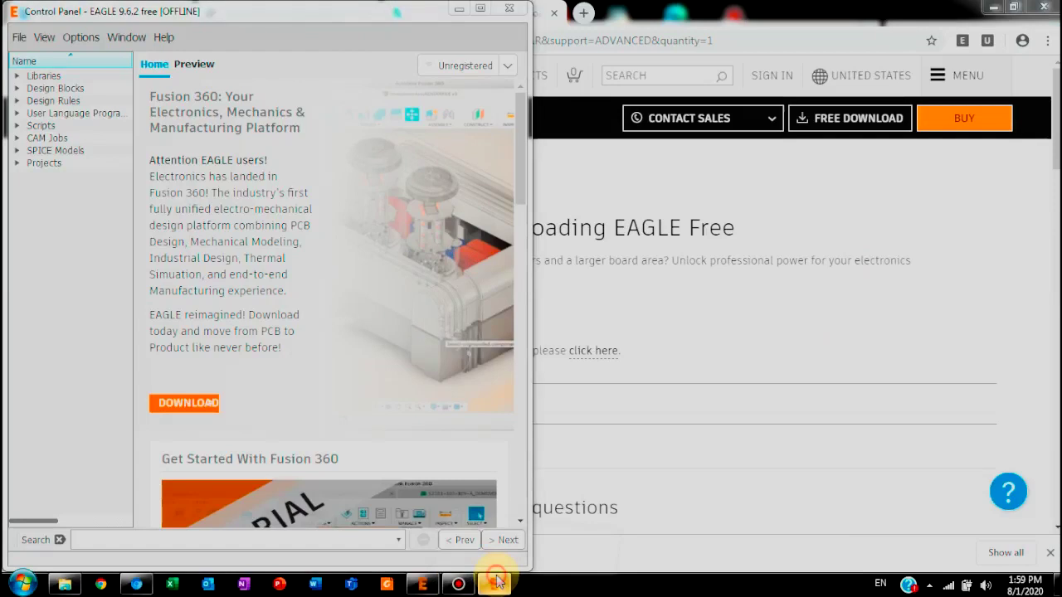
pyautogui.press('super+Right')
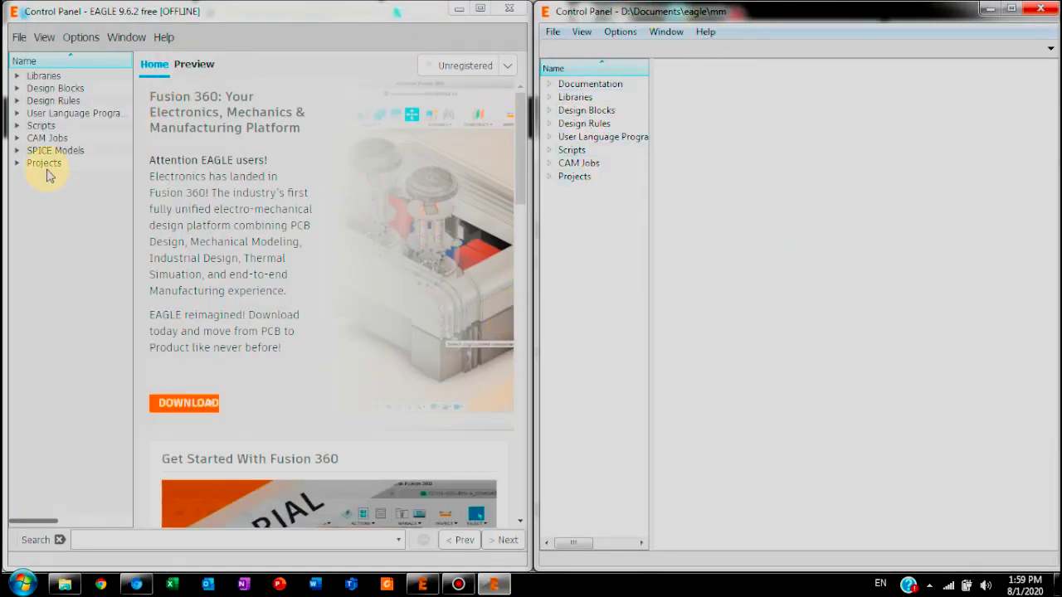
pyautogui.click(16, 163)
pyautogui.click(31, 177)
pyautogui.click(548, 177)
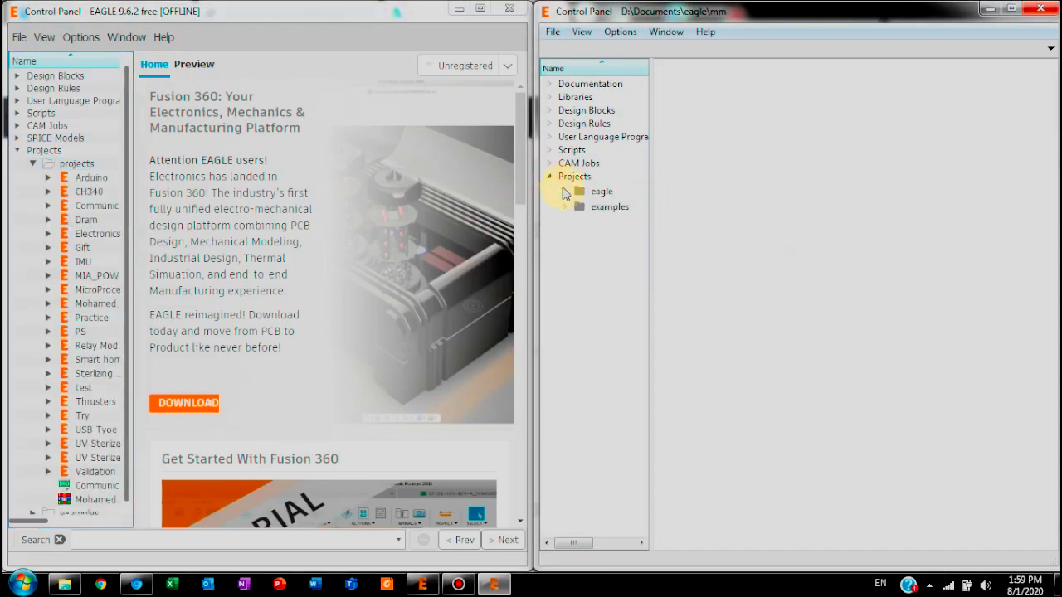
pyautogui.click(565, 191)
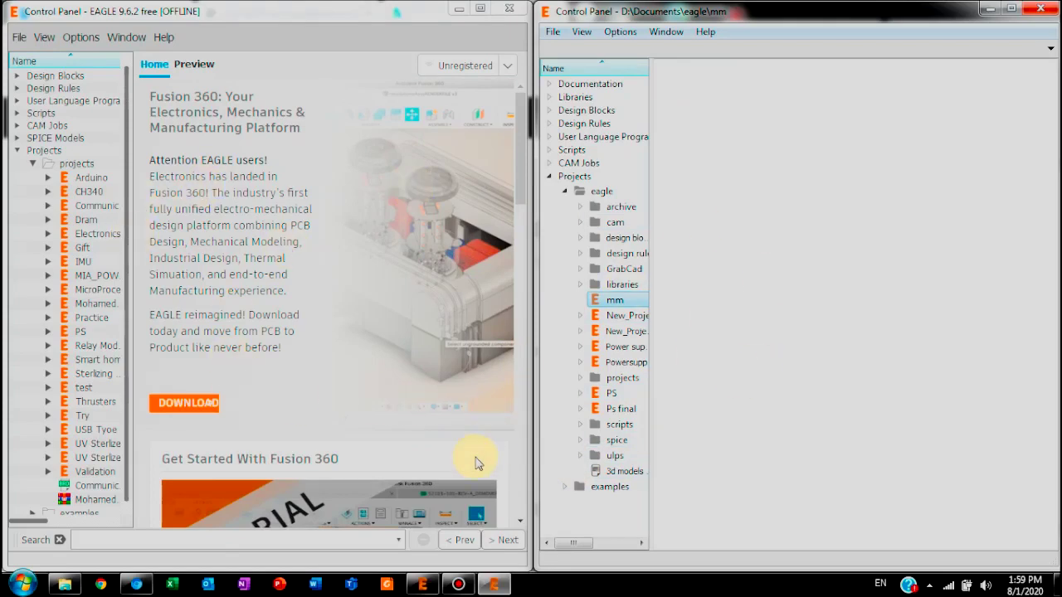
pyautogui.click(775, 338)
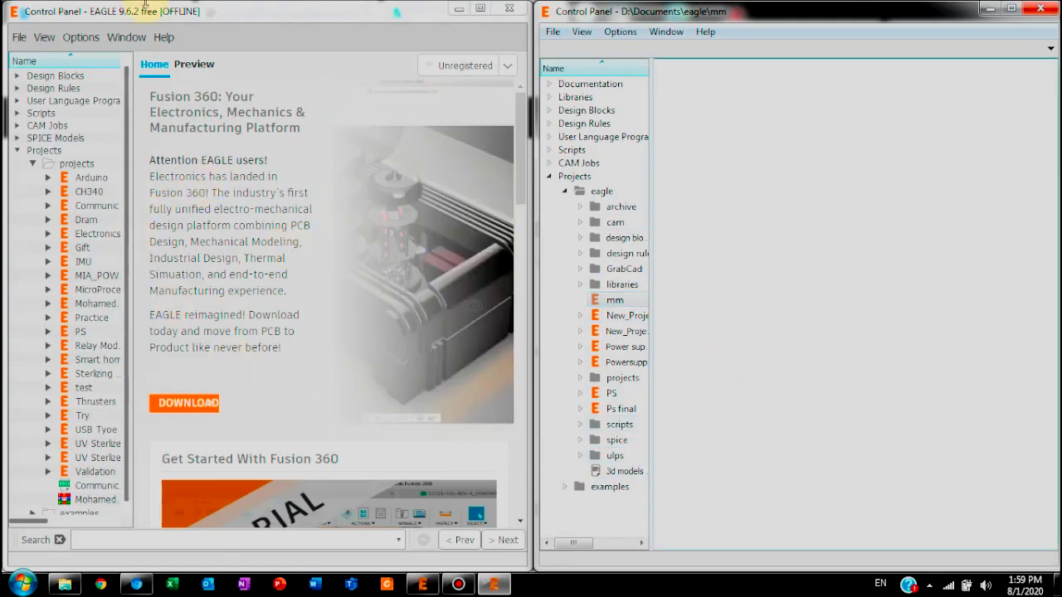
pyautogui.click(163, 13)
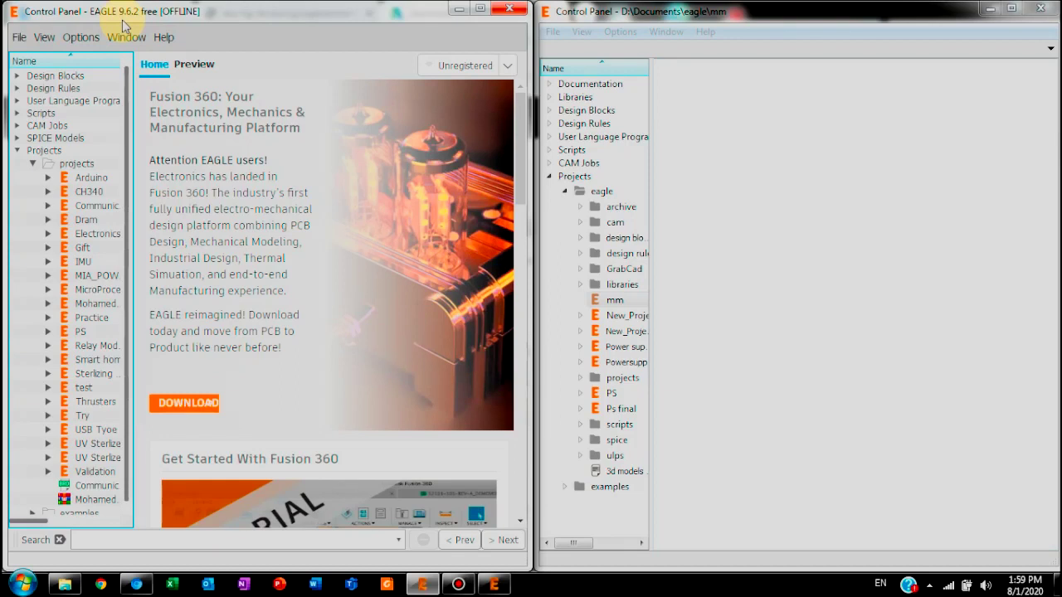
pyautogui.click(604, 11)
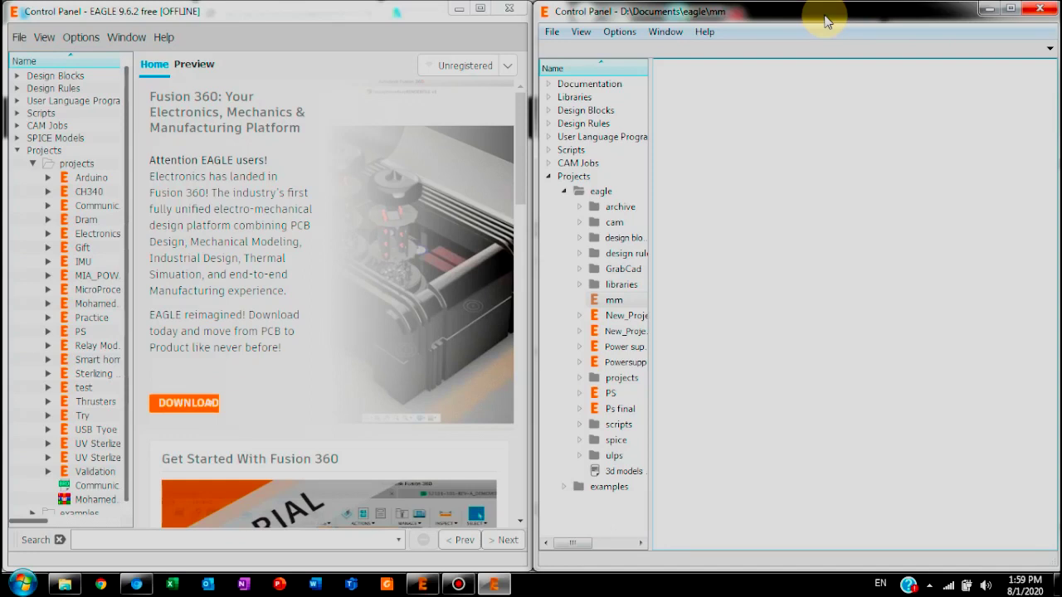
# Step: Choose Sign In from the Unregistered menu and minimize the Control Panel and browser behind the sign-in window
pyautogui.click(393, 16)
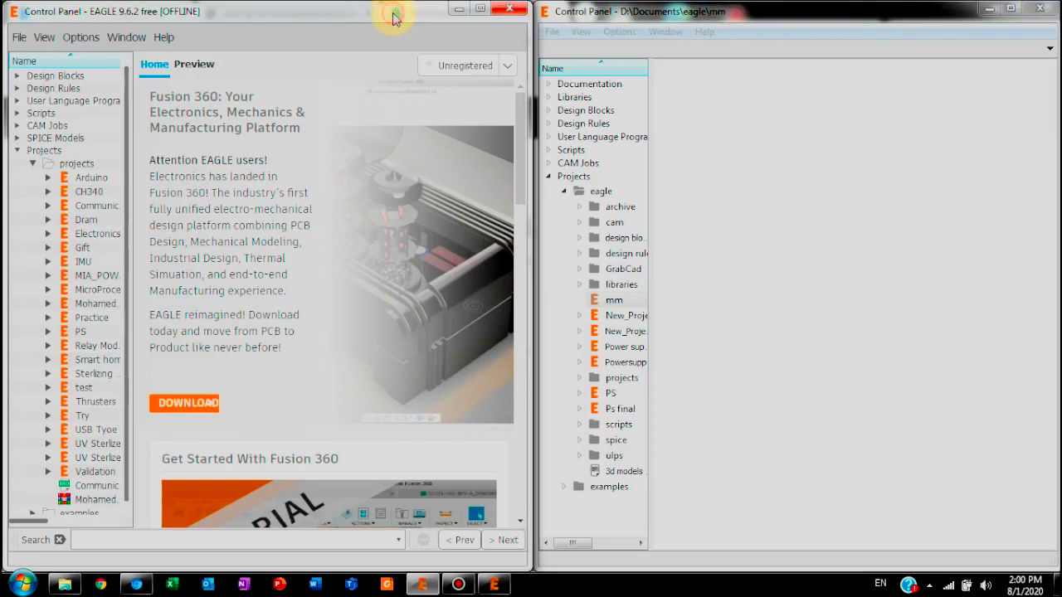
pyautogui.click(509, 66)
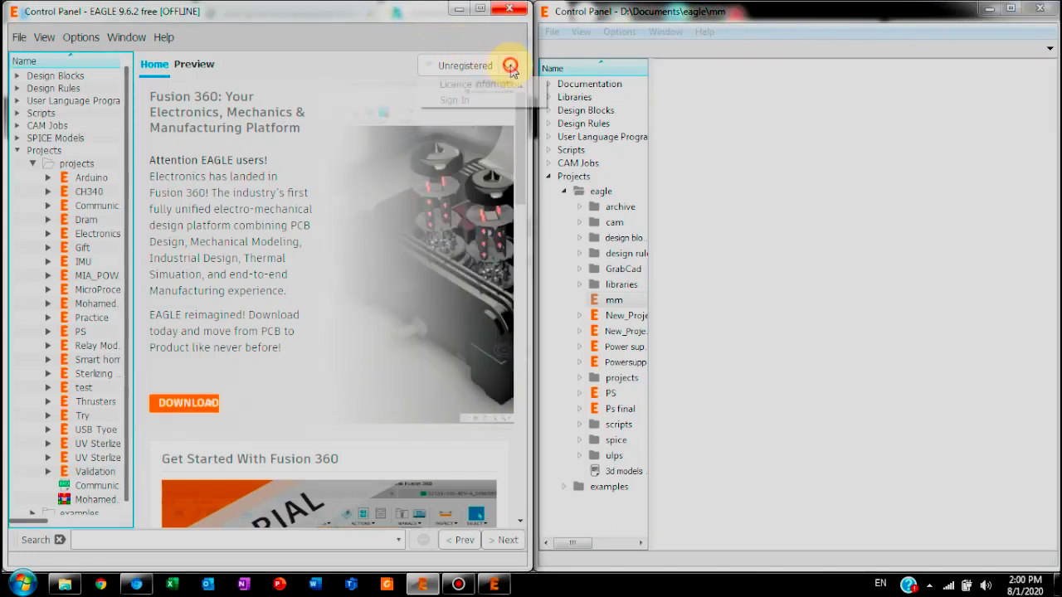
pyautogui.click(454, 100)
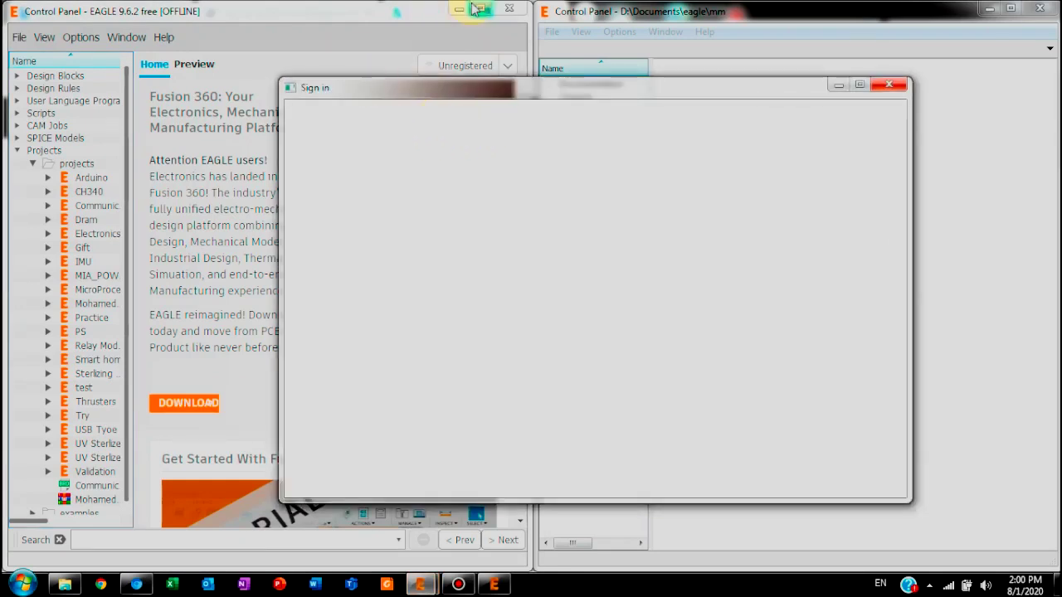
pyautogui.moveTo(608, 107)
pyautogui.mouseDown()
pyautogui.moveTo(578, 97)
pyautogui.moveTo(569, 71)
pyautogui.moveTo(587, 90)
pyautogui.mouseUp()
pyautogui.click(459, 8)
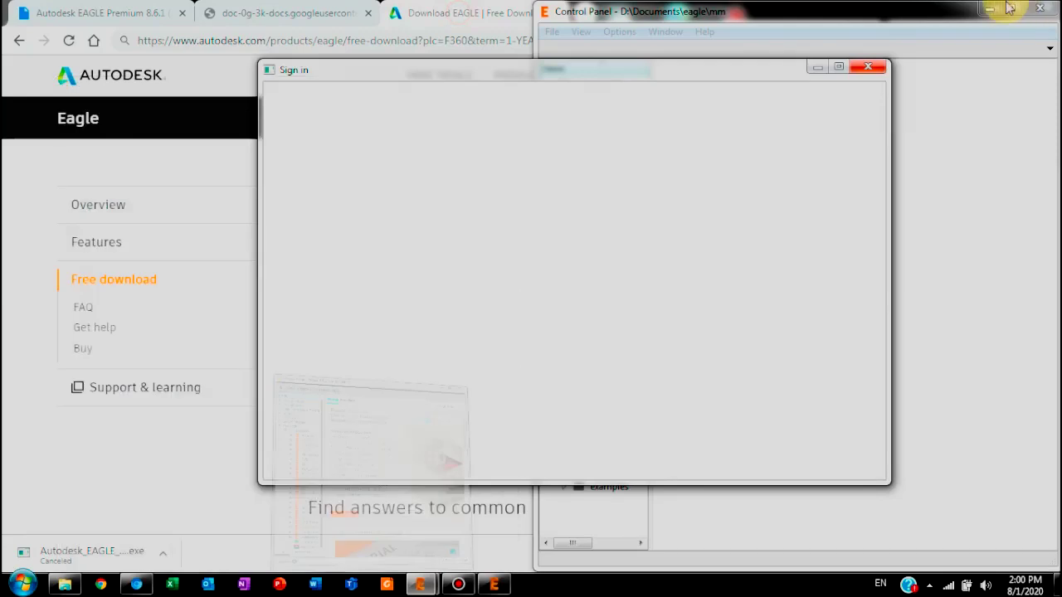
pyautogui.click(992, 8)
pyautogui.click(993, 6)
pyautogui.moveTo(465, 80)
pyautogui.mouseDown()
pyautogui.moveTo(457, 97)
pyautogui.moveTo(475, 101)
pyautogui.mouseUp()
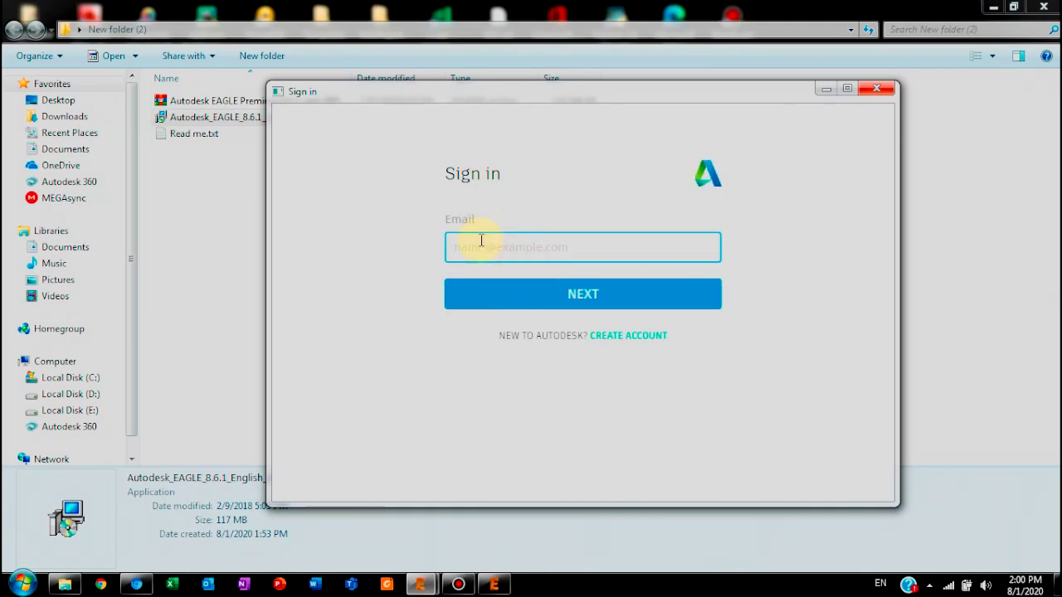
# Step: Look over the Create Account form, then switch back to the email sign-in page
pyautogui.click(624, 335)
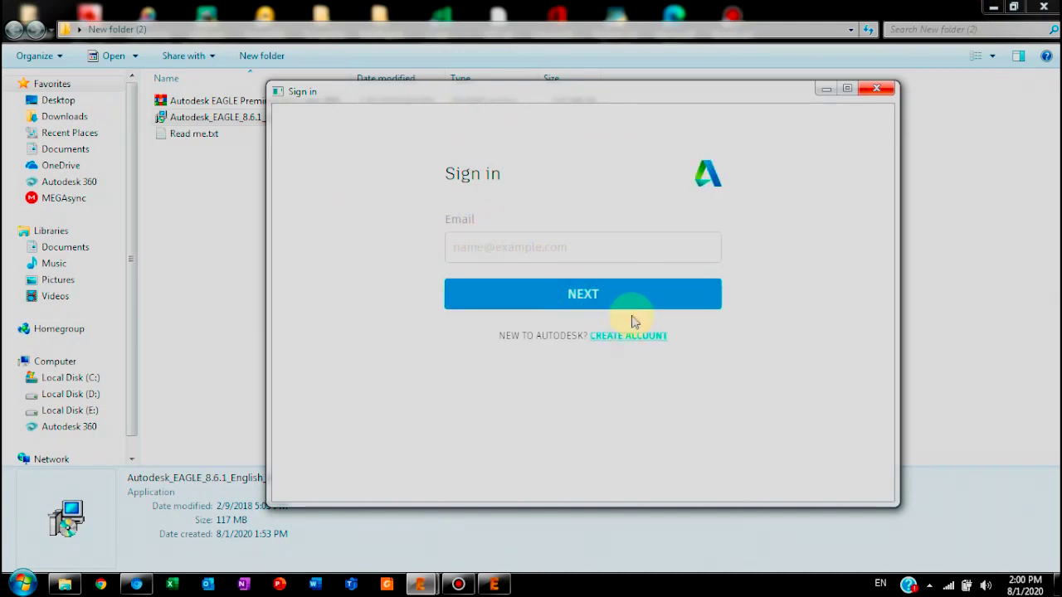
pyautogui.click(493, 222)
pyautogui.click(584, 222)
pyautogui.click(522, 263)
pyautogui.click(513, 352)
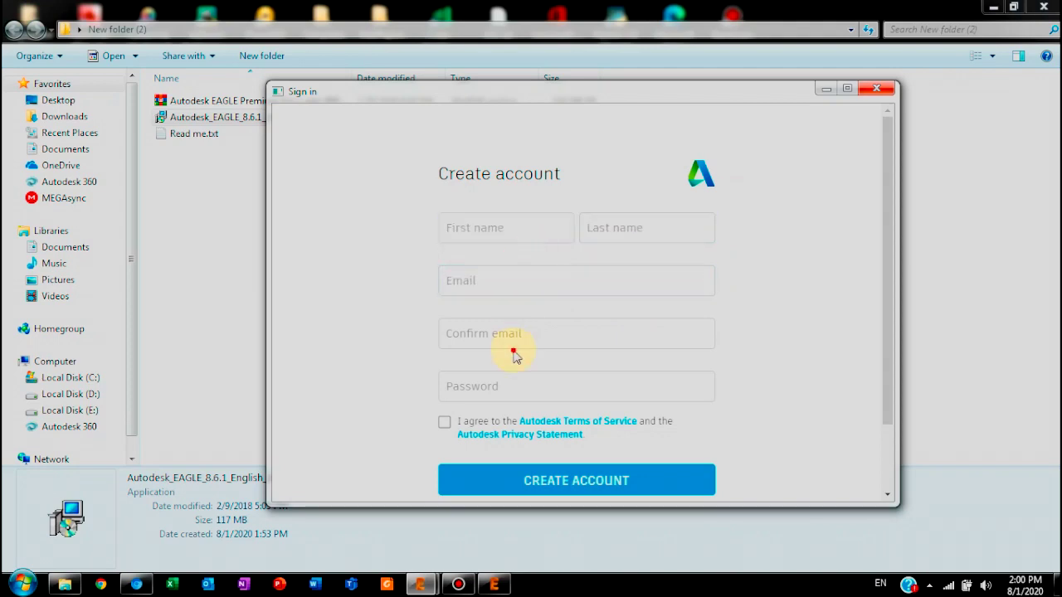
pyautogui.scroll(-2, 539, 448)
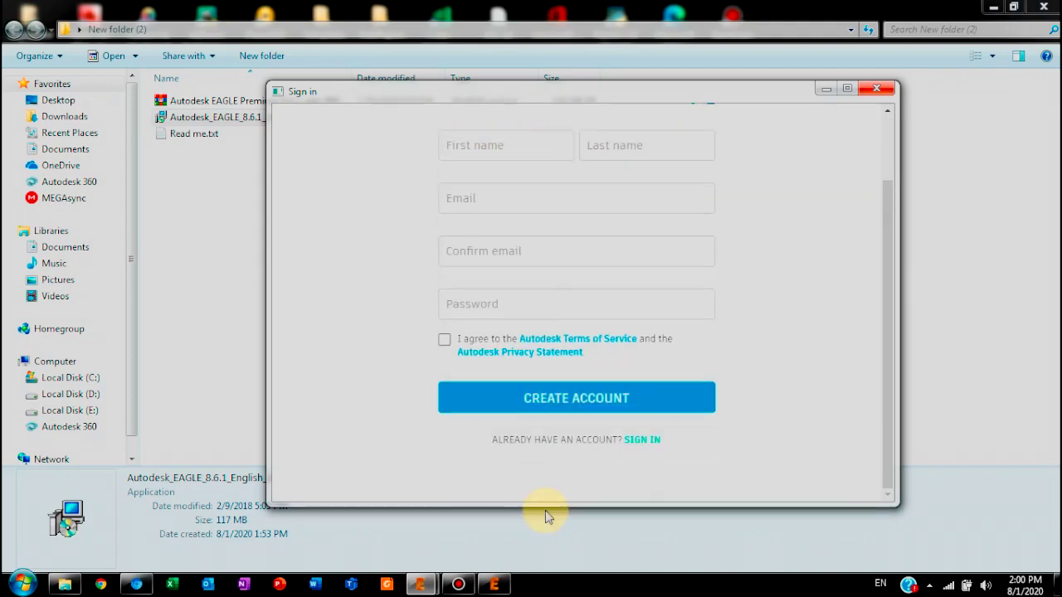
pyautogui.click(638, 441)
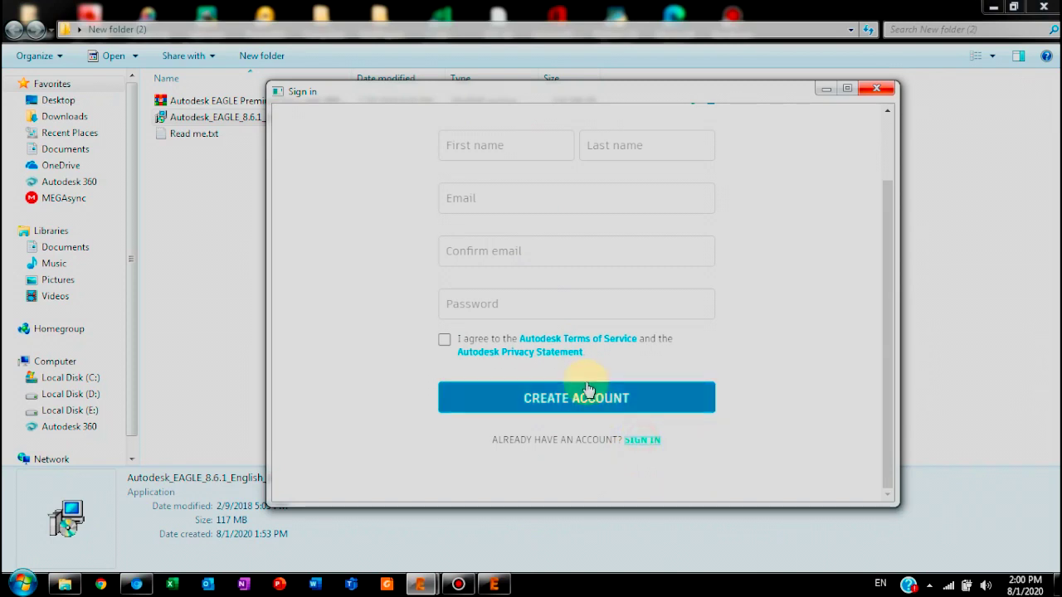
pyautogui.click(518, 252)
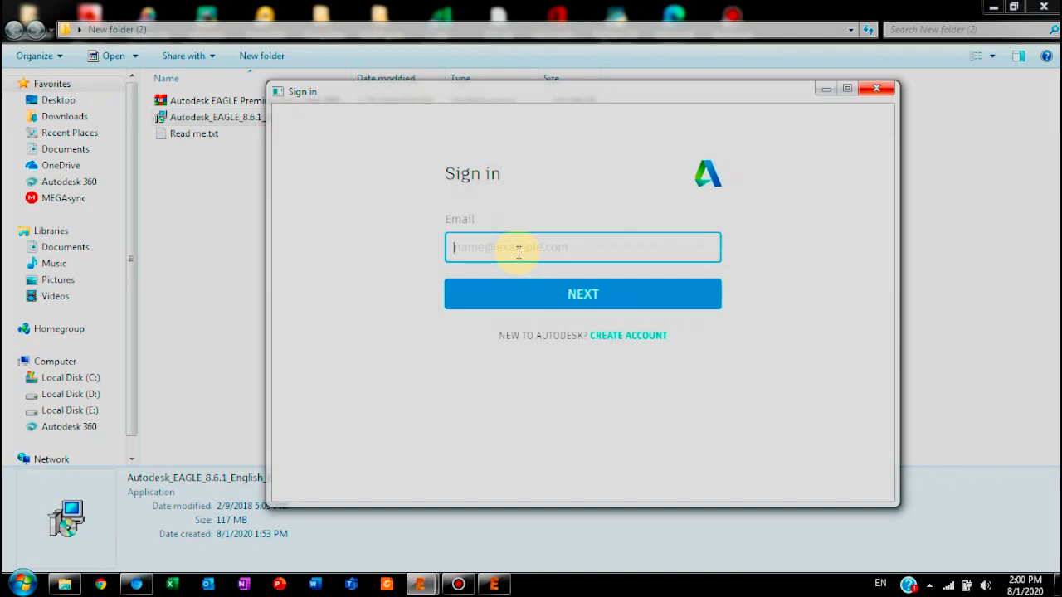
# Step: Shift the sign-in window left and minimize the Control Panel so the sign-in form is clear
pyautogui.moveTo(321, 94); pyautogui.dragTo(304, 93)
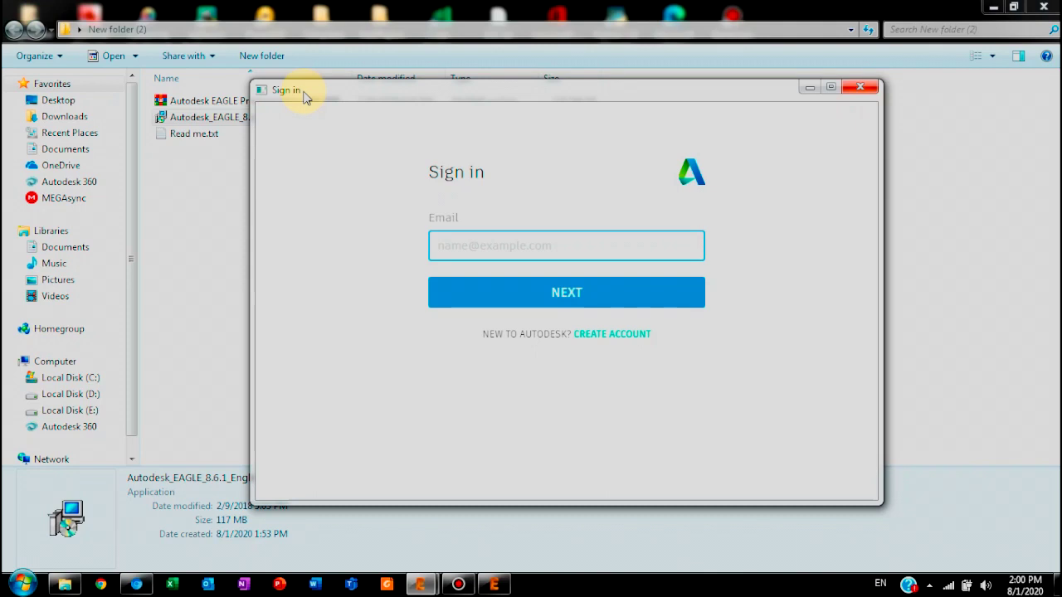
pyautogui.moveTo(305, 98); pyautogui.dragTo(303, 95)
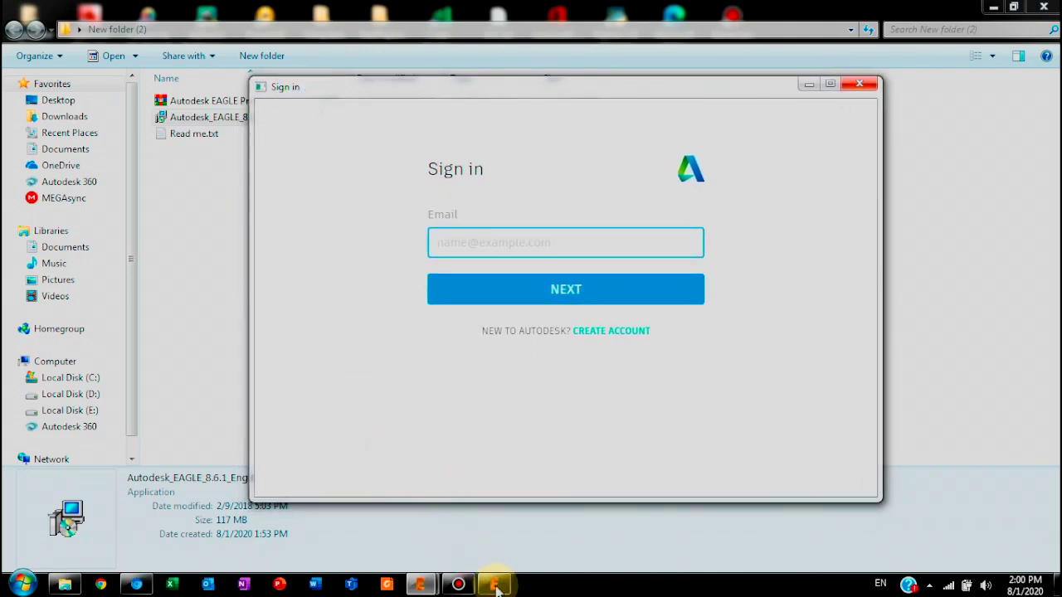
pyautogui.moveTo(368, 91); pyautogui.dragTo(339, 91)
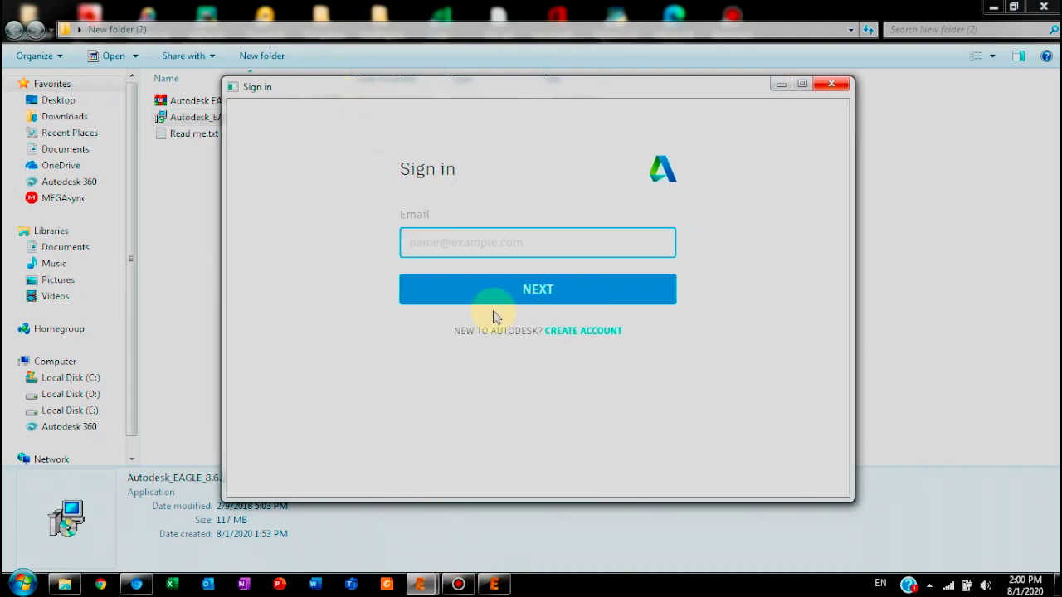
pyautogui.click(494, 584)
pyautogui.moveTo(685, 18); pyautogui.dragTo(670, 18)
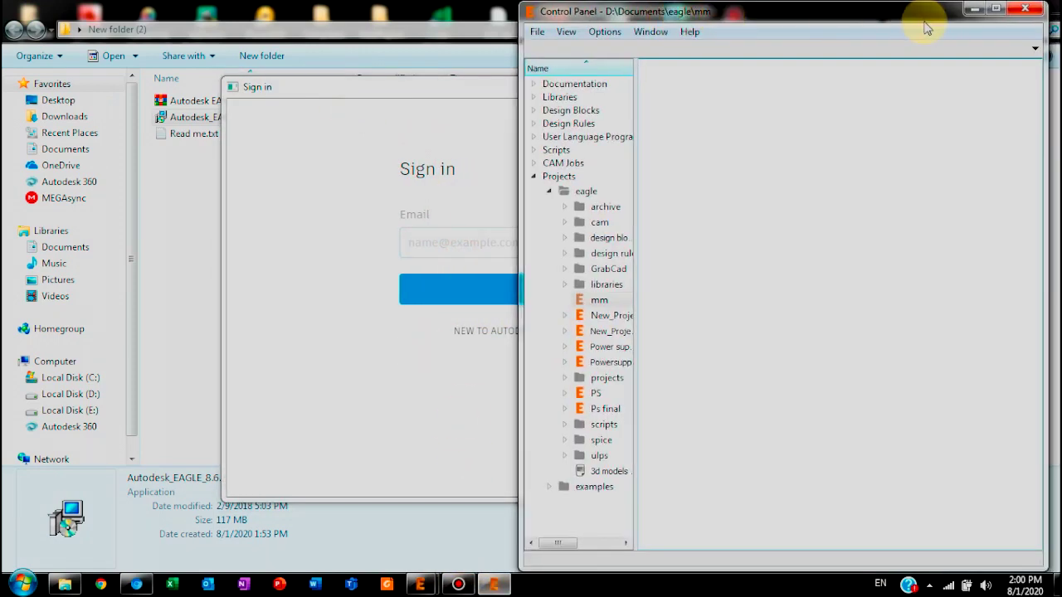
pyautogui.click(975, 10)
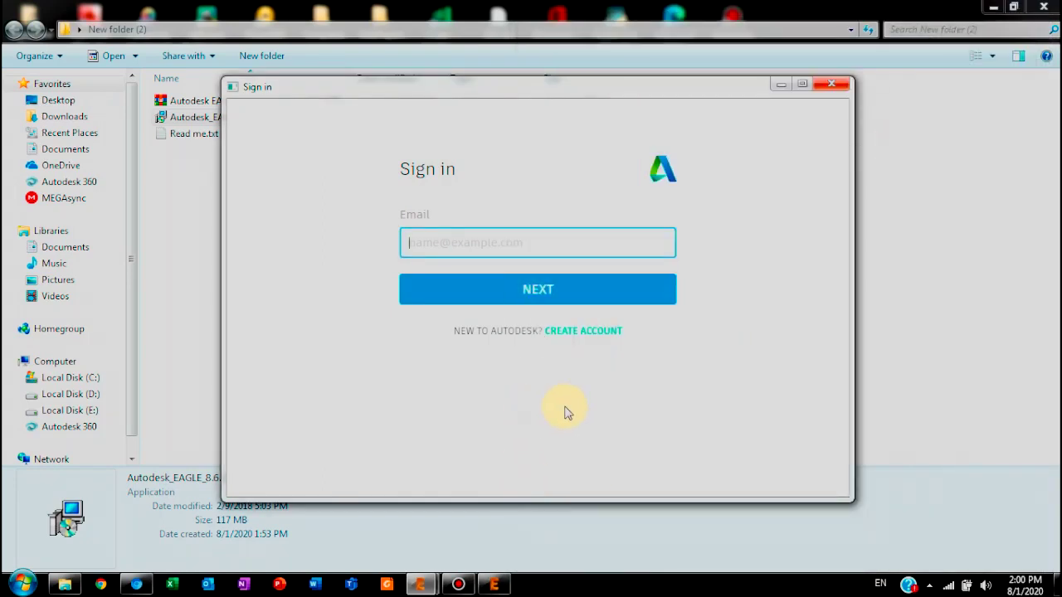
# Step: Enter the account email address, submit it, and correct it after it is rejected as unrecognized
pyautogui.click(484, 234)
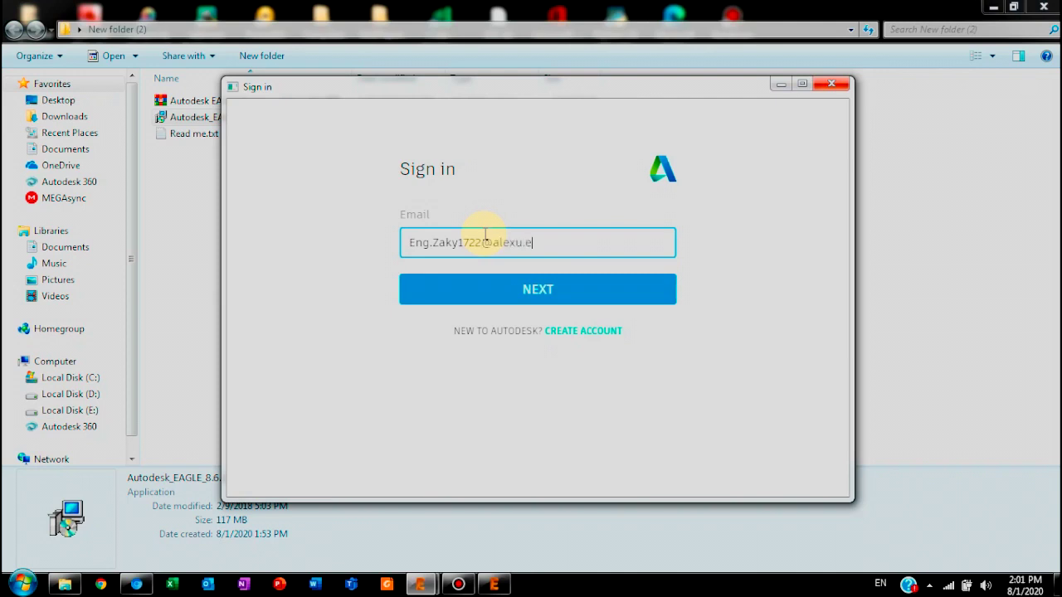
pyautogui.press('Return')
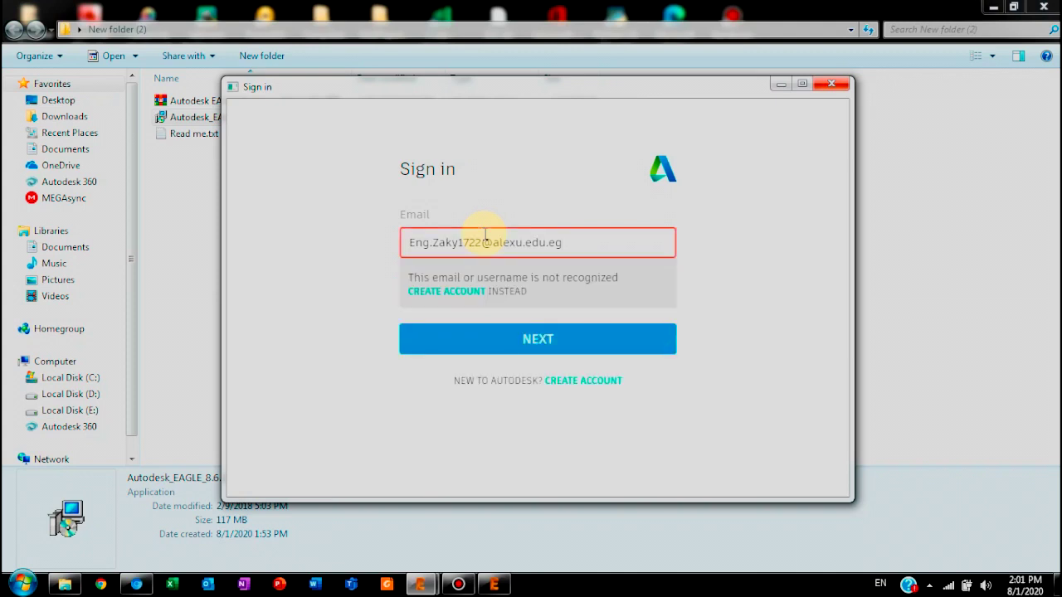
pyautogui.click(431, 242)
pyautogui.press('BackSpace')
pyautogui.write('Moha')
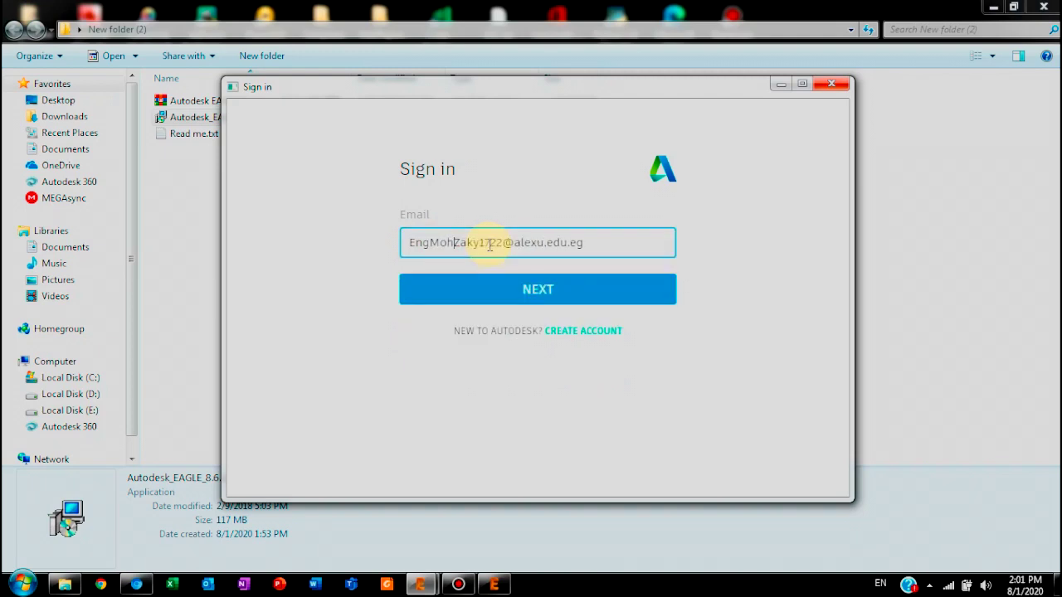
pyautogui.press('BackSpace')
pyautogui.press('BackSpace')
pyautogui.press('BackSpace')
pyautogui.press('BackSpace')
pyautogui.press('BackSpace')
pyautogui.write('g-Mohamed.')
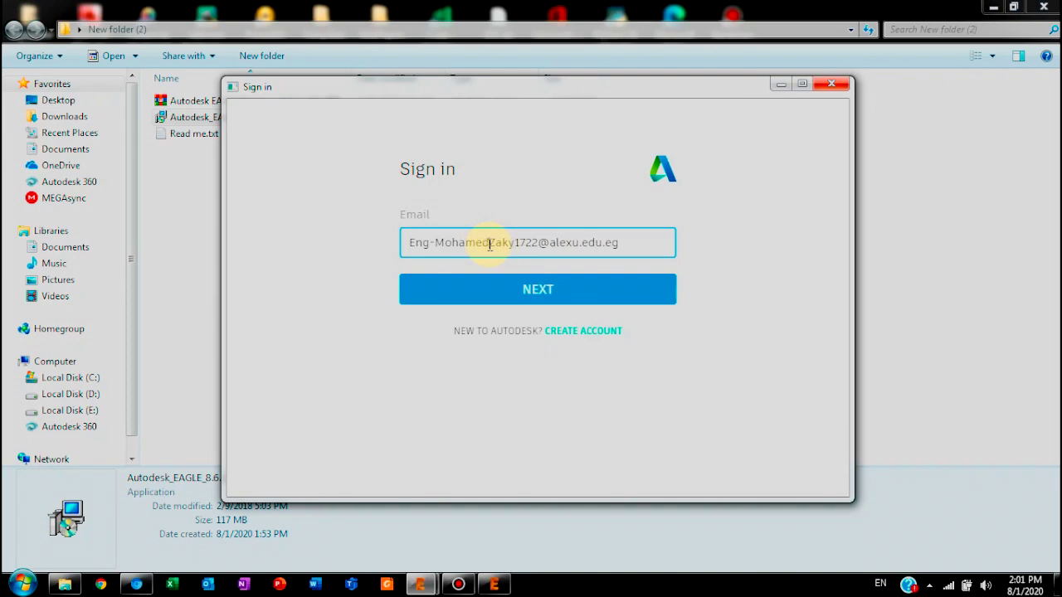
# Step: Submit the email, enter the account password, and verify with the six-digit authenticator code
pyautogui.click(598, 282)
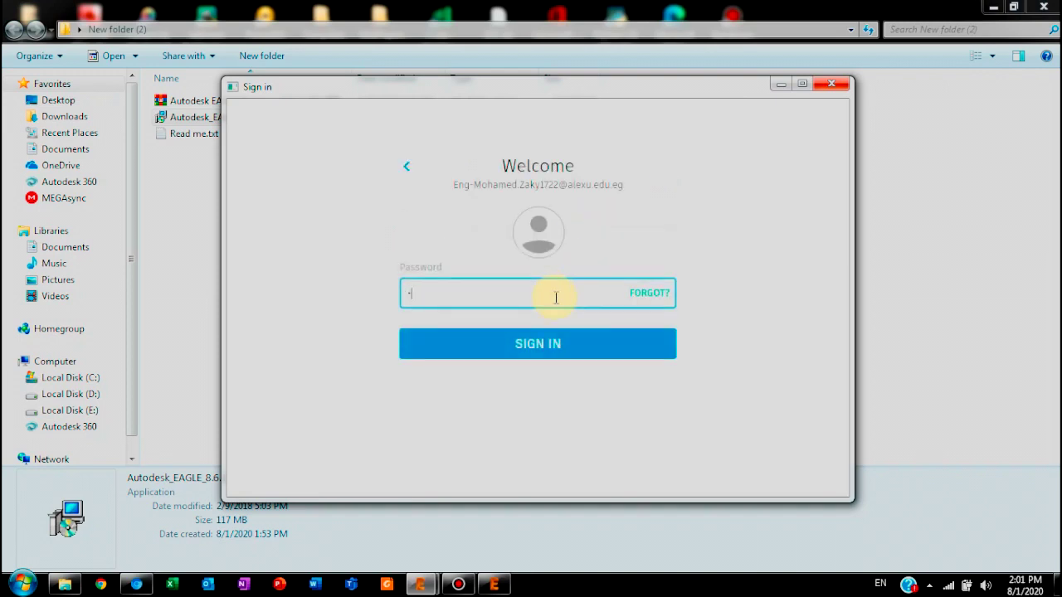
pyautogui.press('Return')
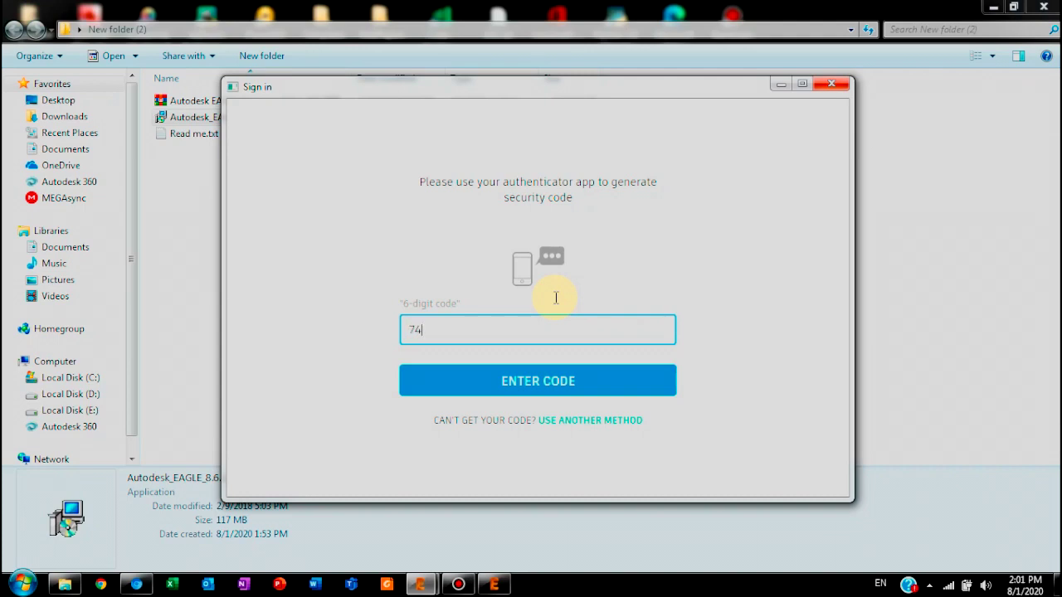
pyautogui.press('Return')
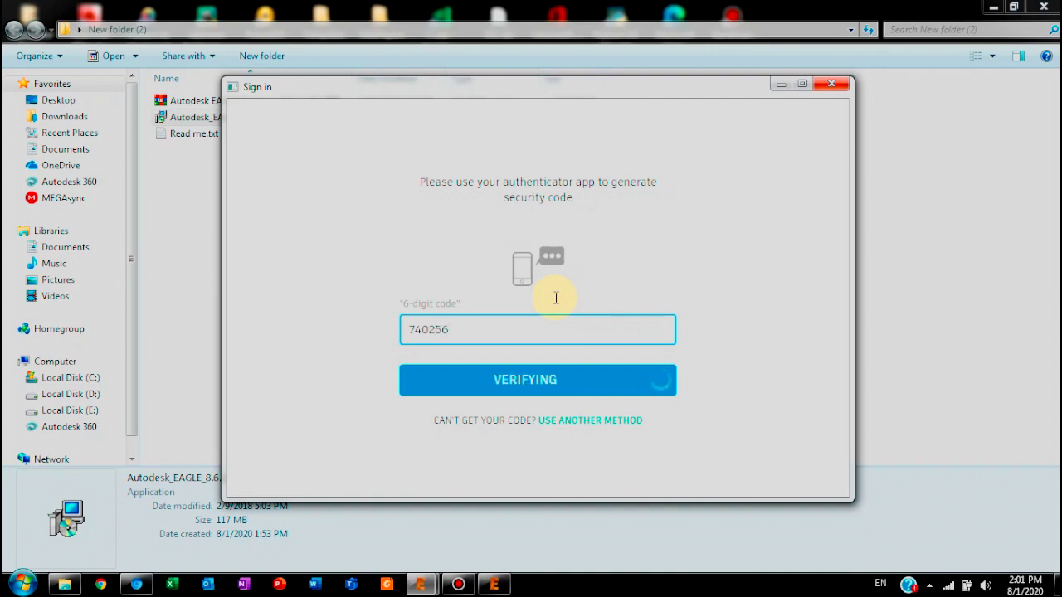
# Step: Restore the EAGLE 9.6.2 education Control Panel, maximize it, and collapse the projects folder
pyautogui.click(422, 584)
pyautogui.doubleClick(165, 10)
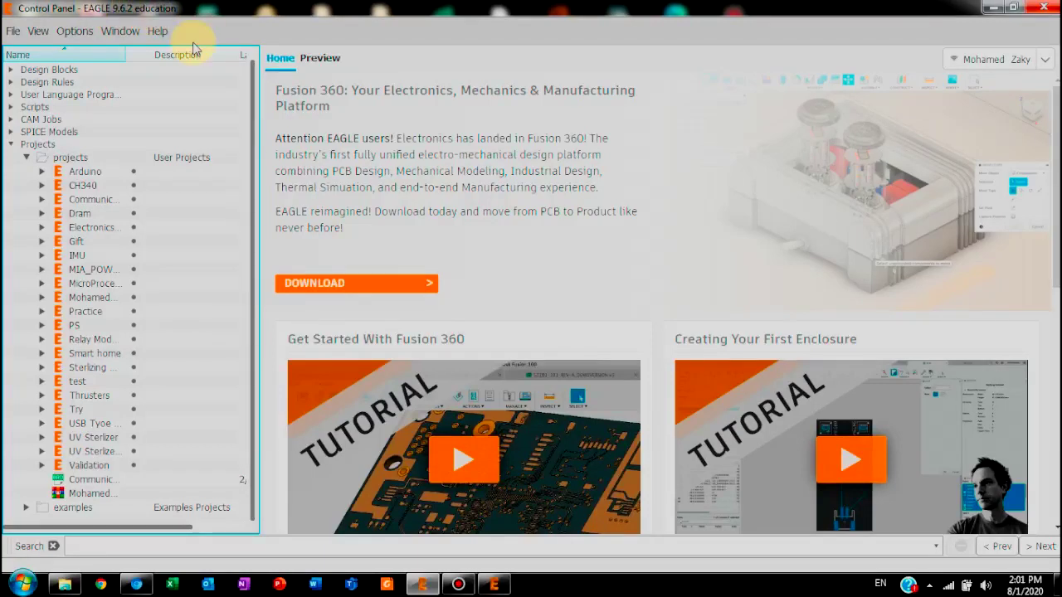
pyautogui.click(26, 158)
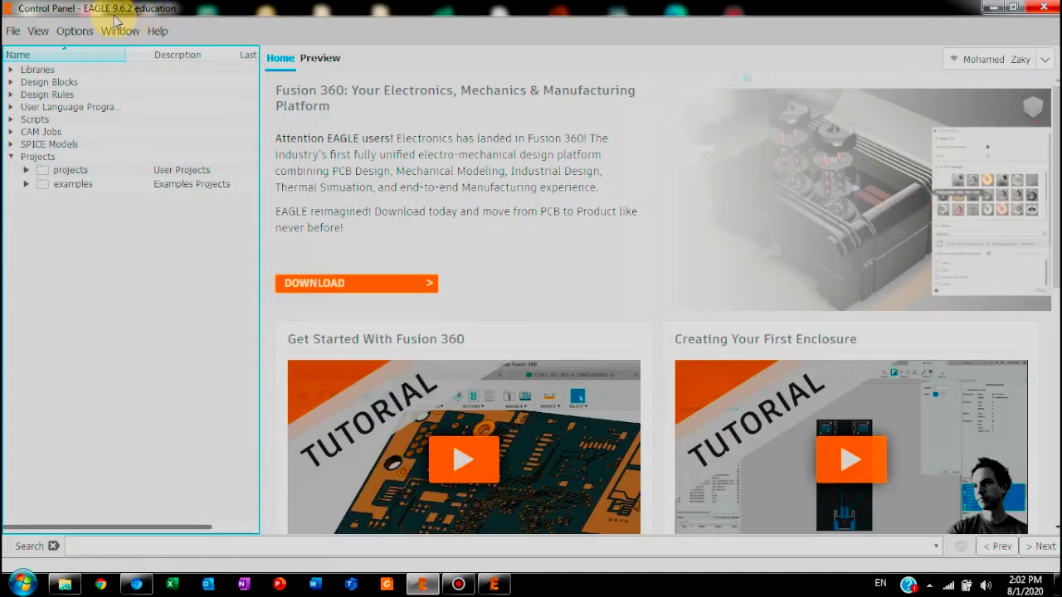